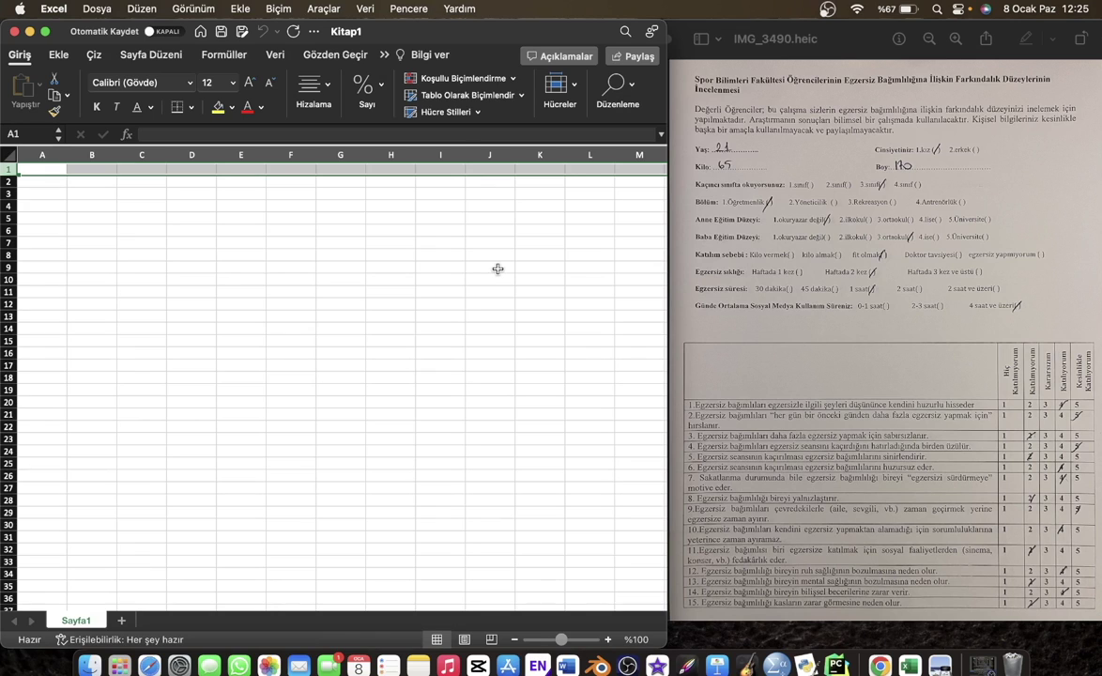
# - Select cell J9 and bring the questionnaire scan IMG_3490.heic in front of Excel
pyautogui.click(498, 268)
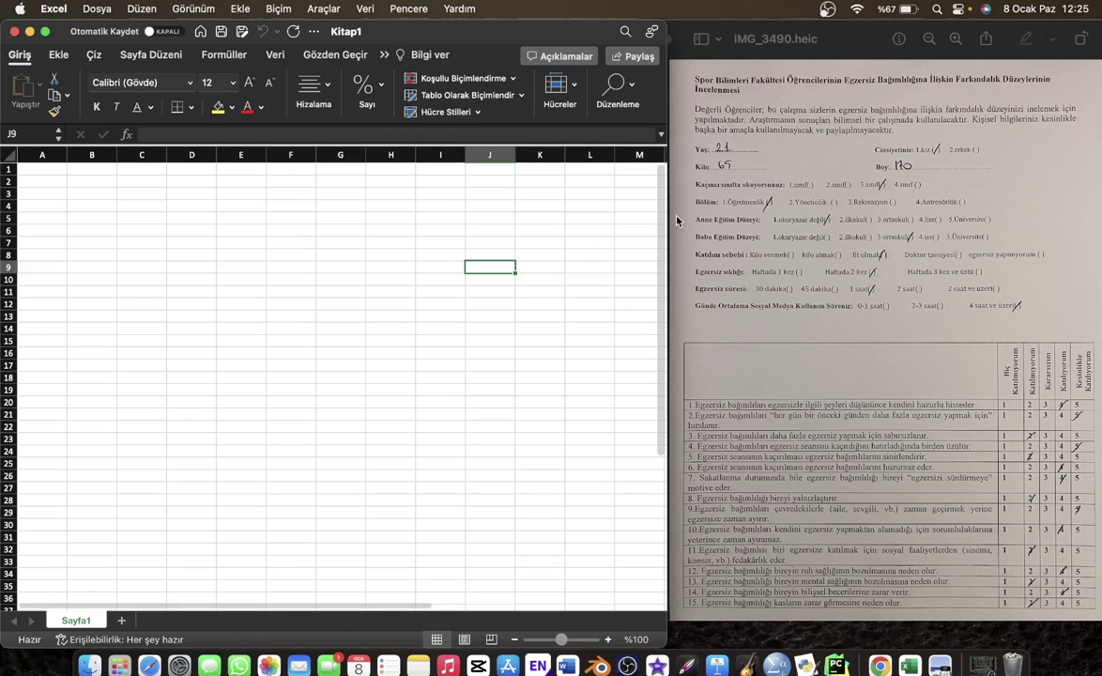
pyautogui.click(687, 143)
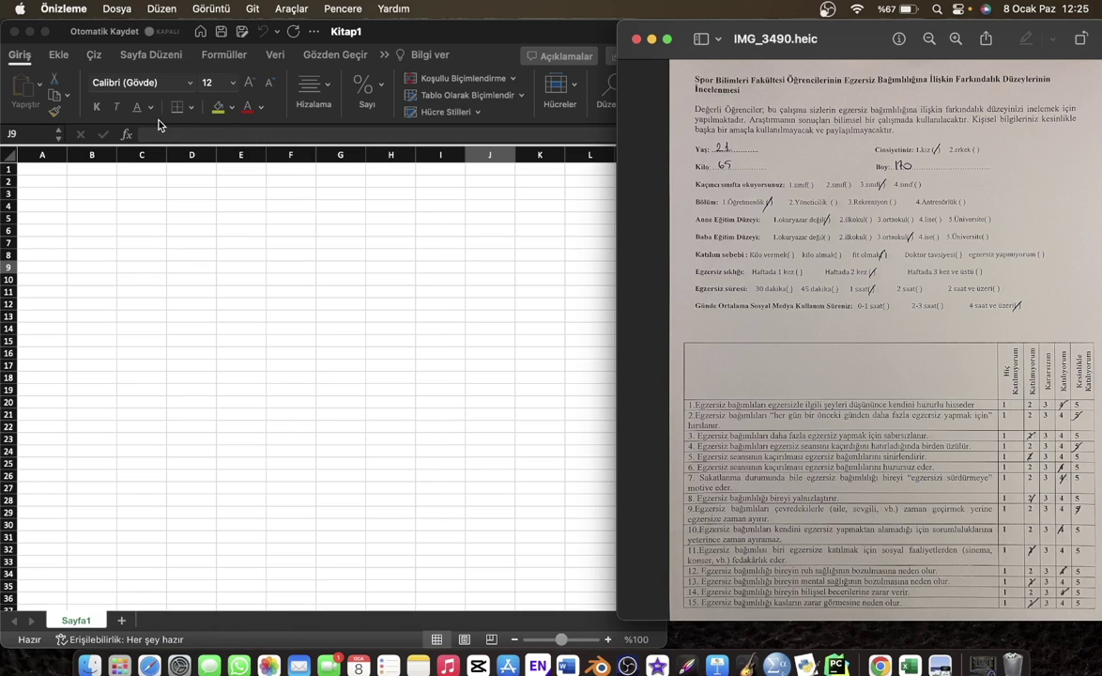
pyautogui.click(40, 176)
# - Minimise the workbook and mark the scan's title, personal-information block and answer table
pyautogui.press('super+m')
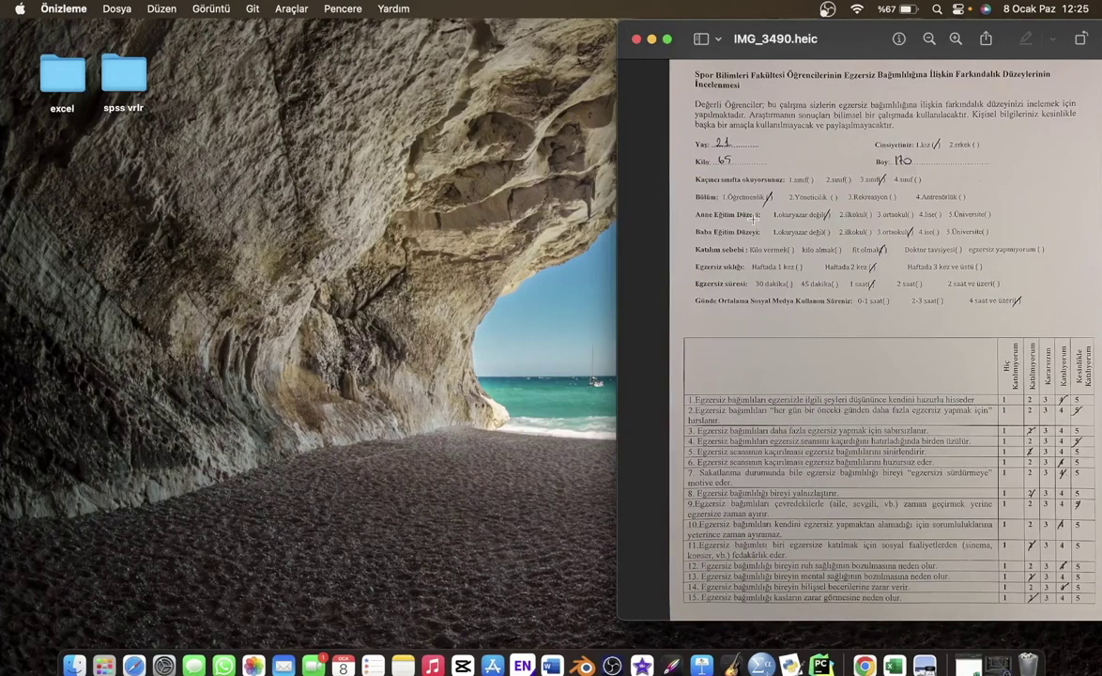
pyautogui.moveTo(679, 64); pyautogui.dragTo(1063, 99)
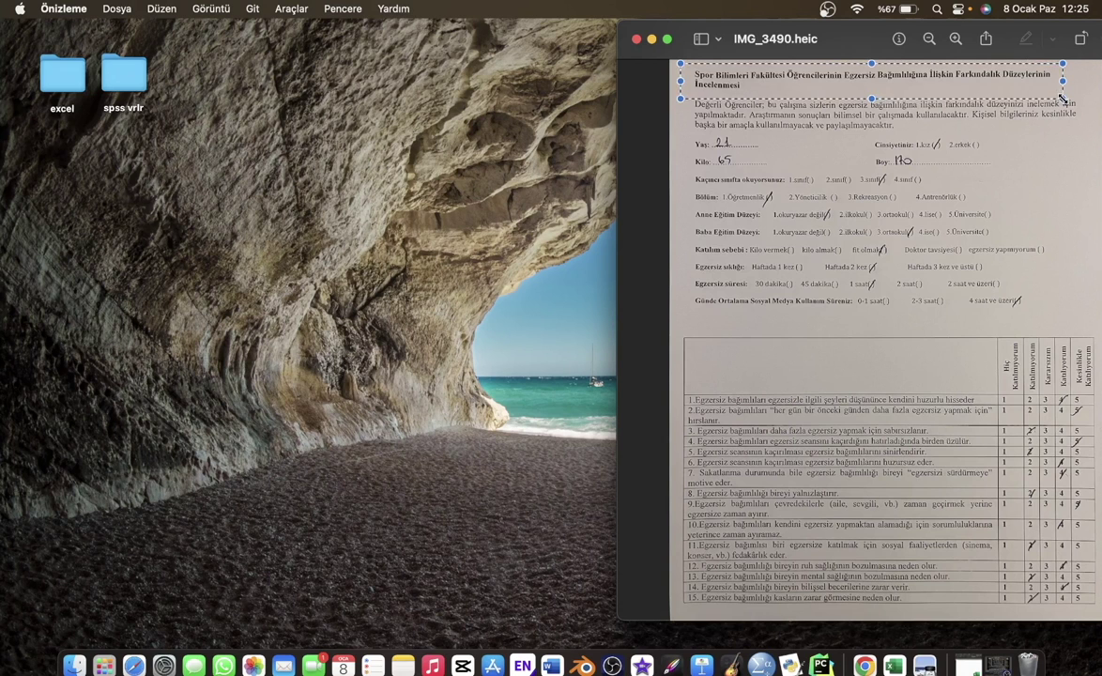
pyautogui.moveTo(688, 138); pyautogui.dragTo(1069, 329)
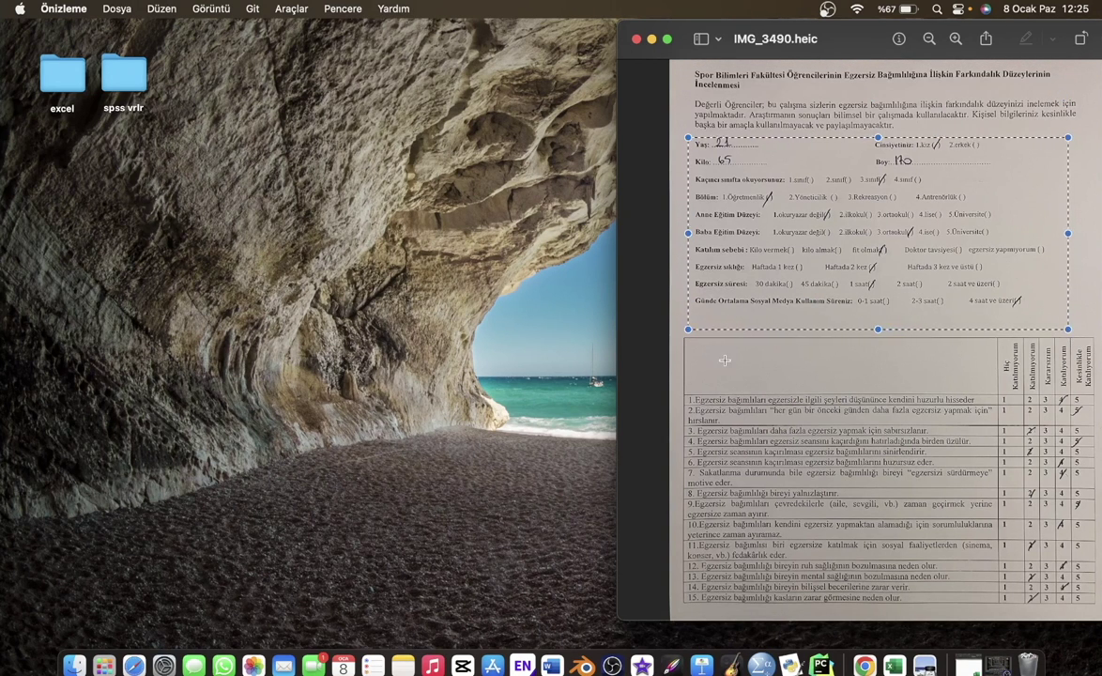
pyautogui.moveTo(677, 333)
pyautogui.mouseDown()
pyautogui.moveTo(1099, 616)
pyautogui.moveTo(1099, 586)
pyautogui.mouseUp()
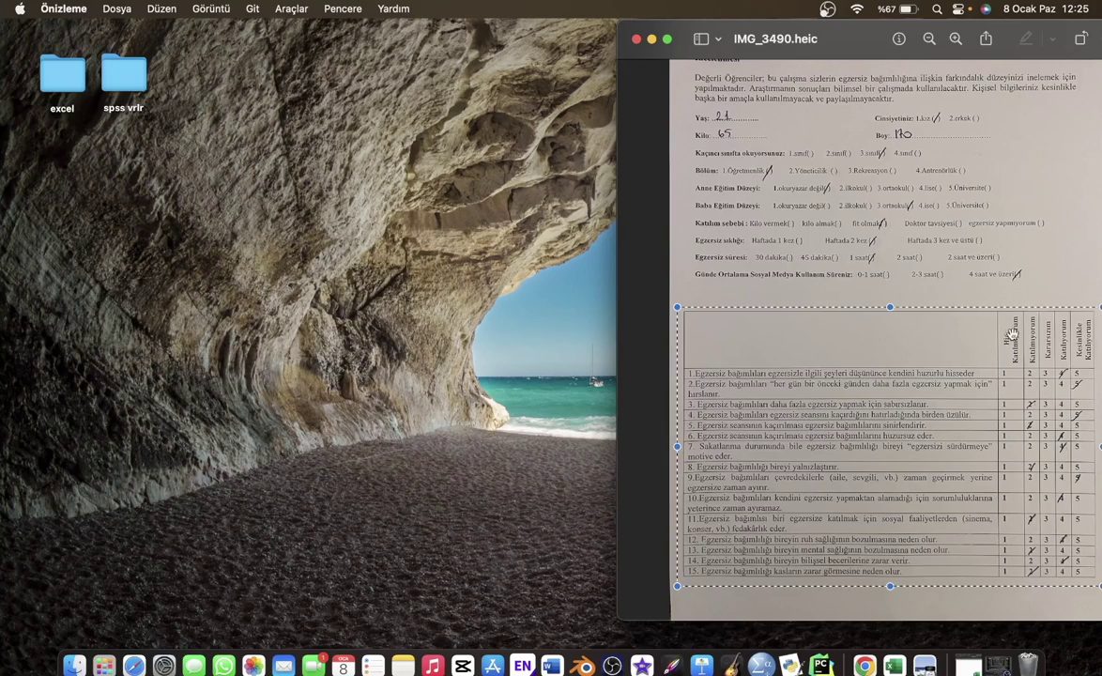
pyautogui.click(1061, 214)
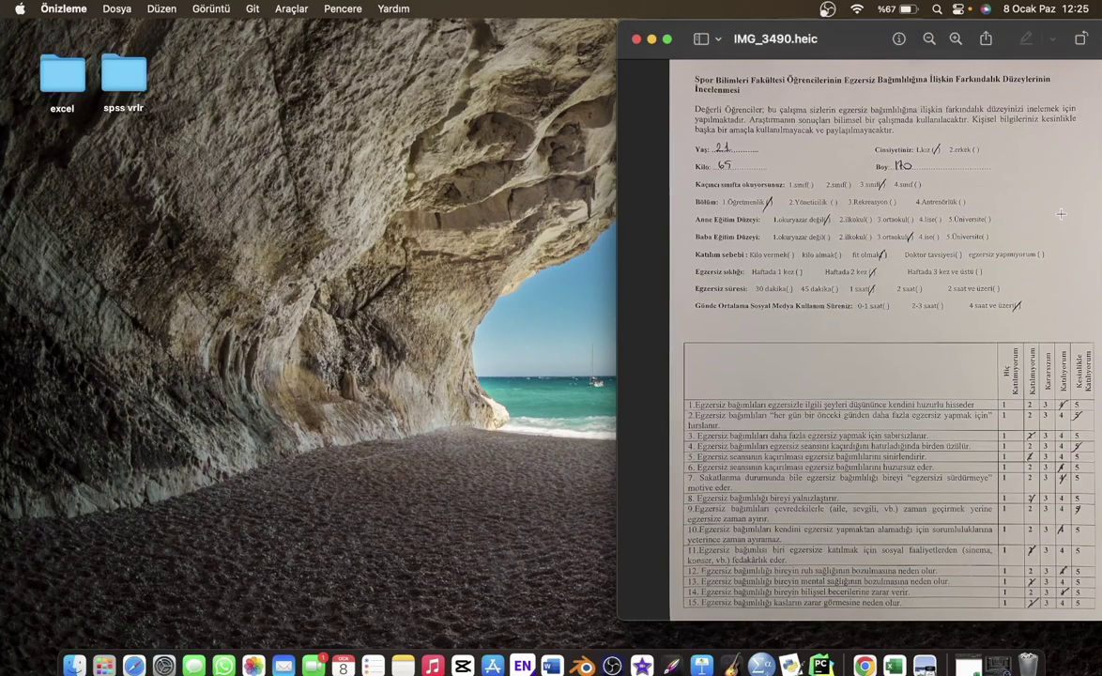
pyautogui.click(895, 666)
# - Enter headings yaş, cinsiyet, kilo, boy, sınıf and bölüm across row 1
pyautogui.write('yaş')
pyautogui.press('Tab')
pyautogui.write('cinsiye')
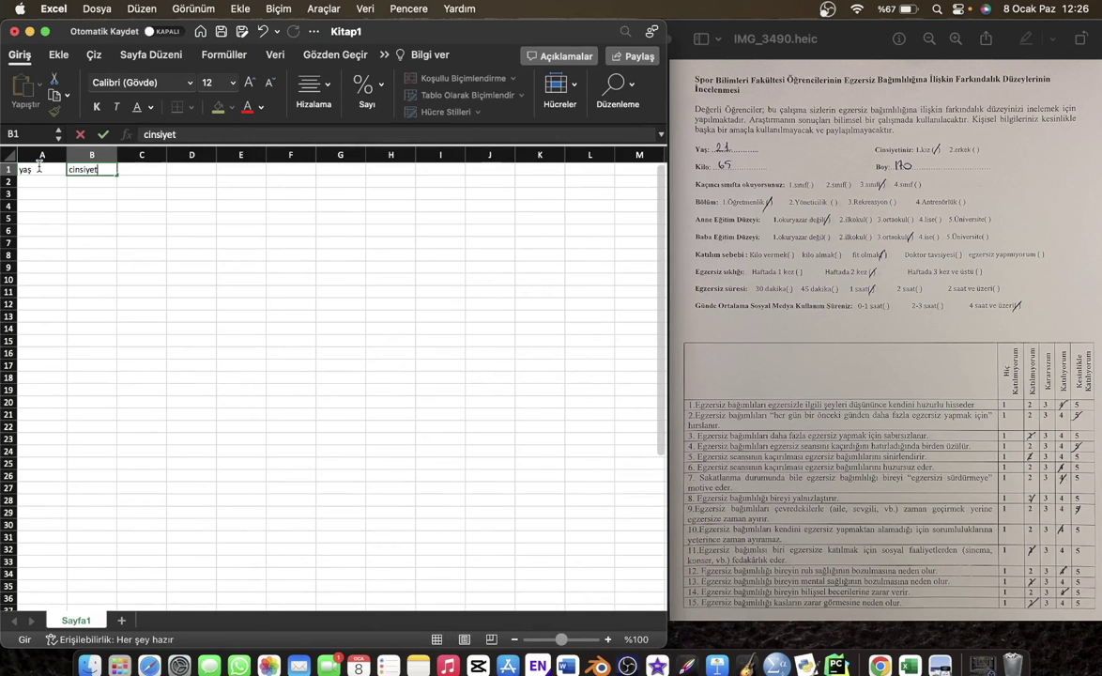
pyautogui.write('t\tkilo')
pyautogui.press('Tab')
pyautogui.write('boy')
pyautogui.press('Tab')
pyautogui.write('sınıf')
pyautogui.press('Tab')
pyautogui.write('bölüm')
pyautogui.press('Tab')
# - Continue row 1 with anneeğitim, babaeğitim, katılımsebep, egzersizsıklığı, egzersizsüre and sosmedort
pyautogui.write('anneeğitim')
pyautogui.press('Tab')
pyautogui.write('baba')
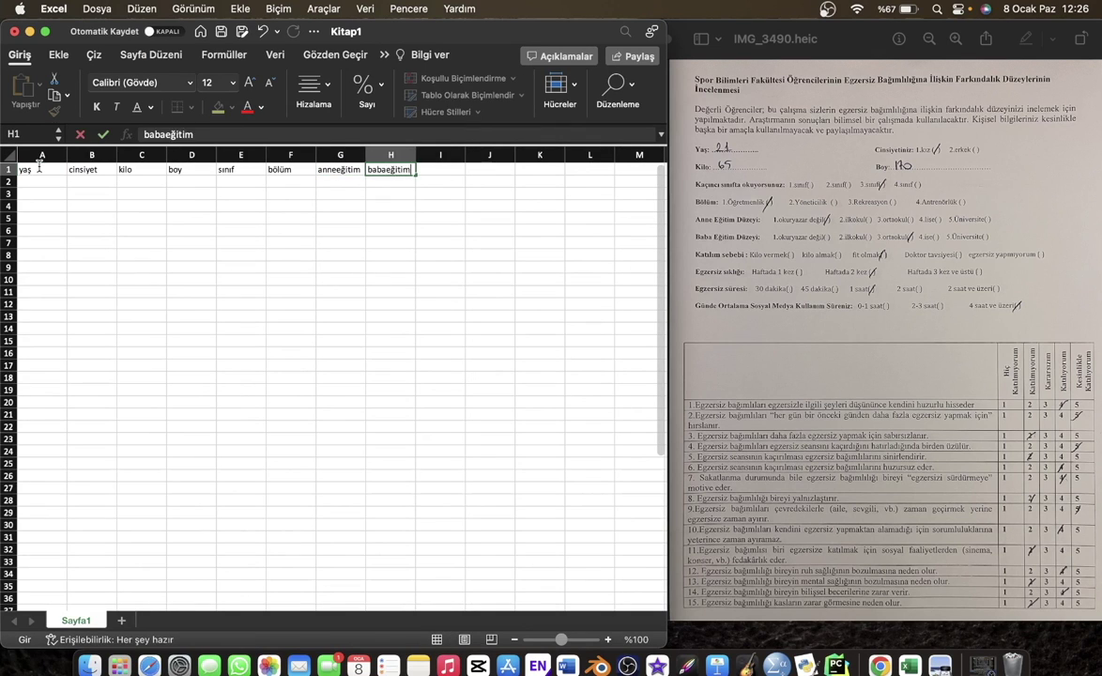
pyautogui.press('Tab')
pyautogui.write('katıl')
pyautogui.press('Tab')
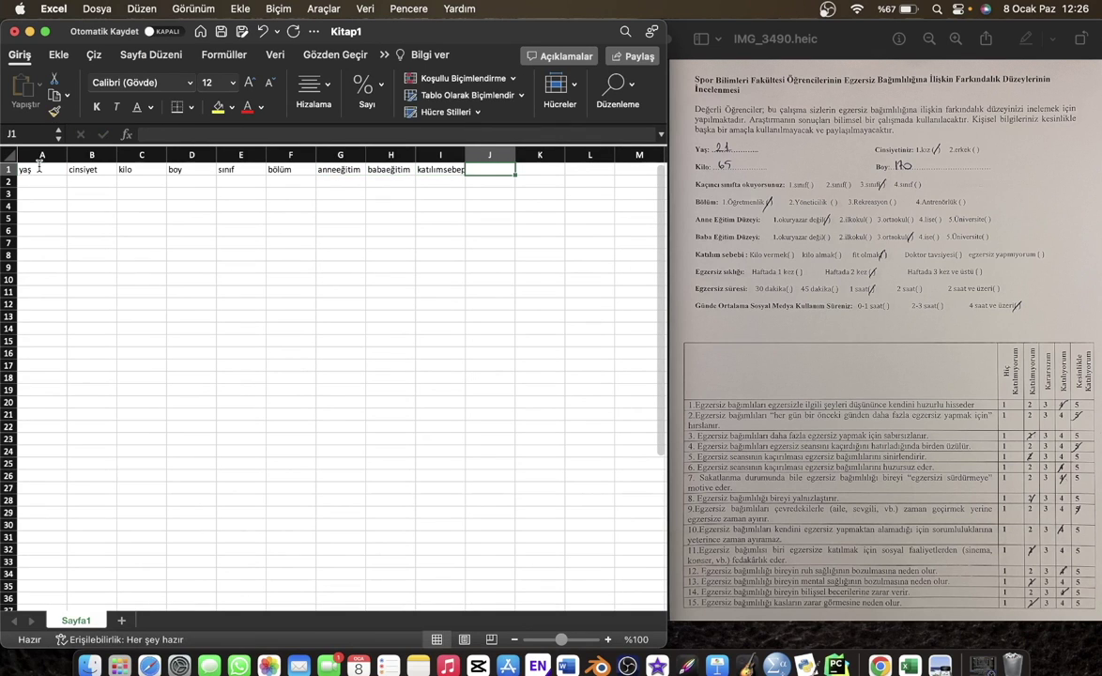
pyautogui.write('egzersizsıklı')
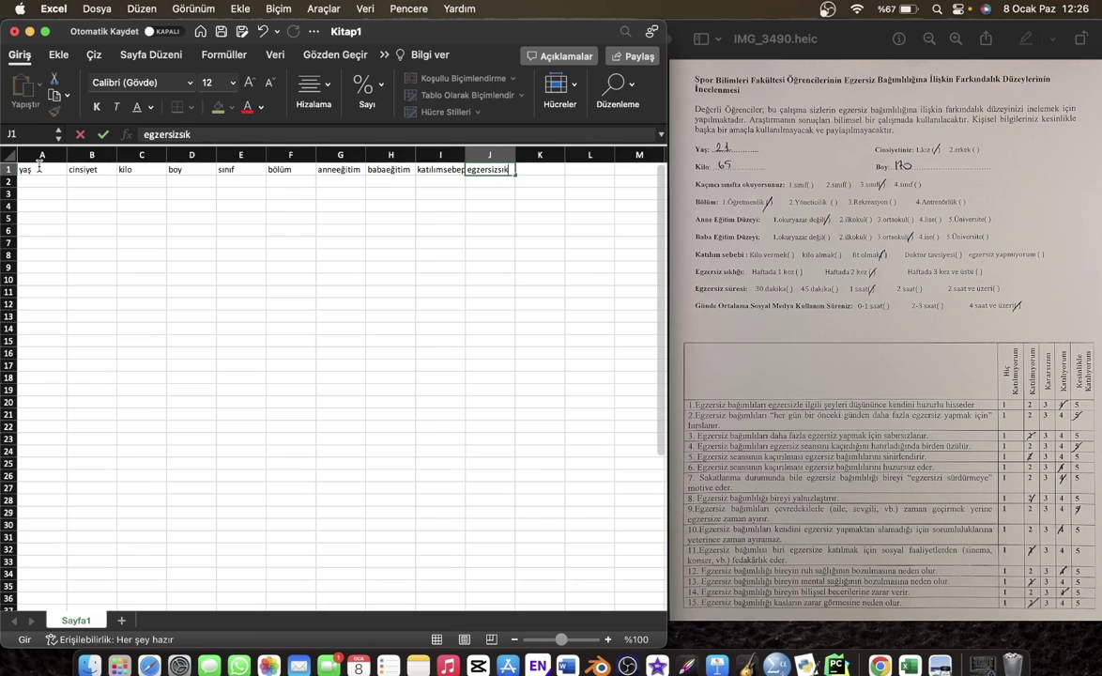
pyautogui.write('ğı')
pyautogui.press('Tab')
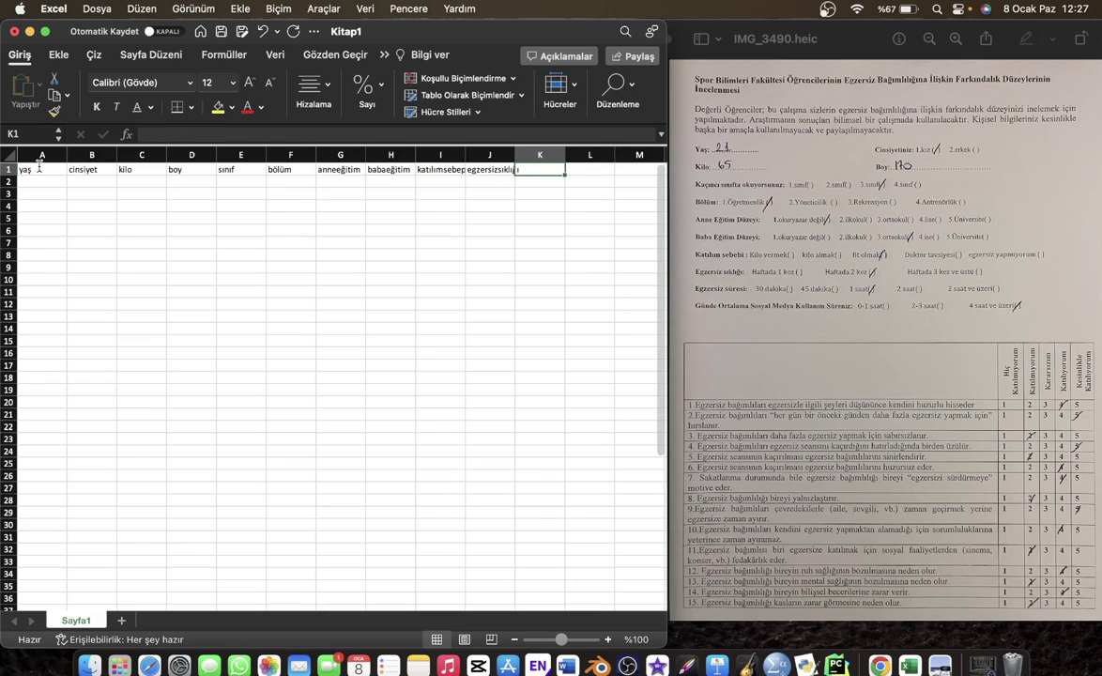
pyautogui.write('egzersizsüre')
pyautogui.press('Tab')
pyautogui.write('sosmedort')
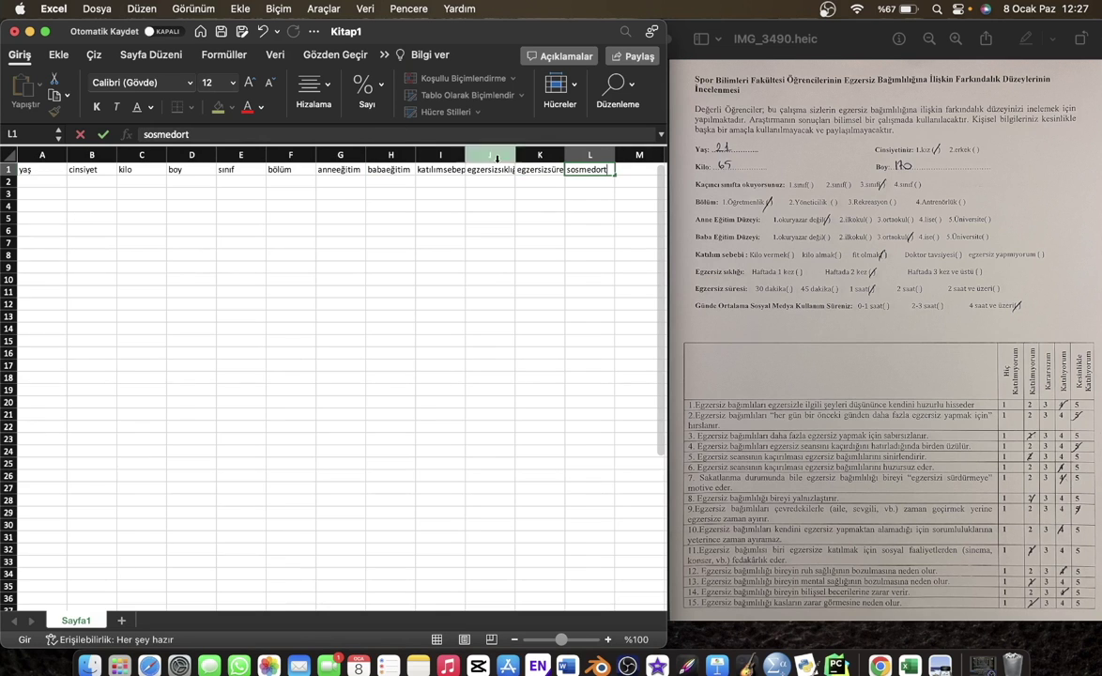
# - Select the demographic headings, then fill item headings madde1 to madde15 from M1
pyautogui.moveTo(37, 169); pyautogui.dragTo(590, 169)
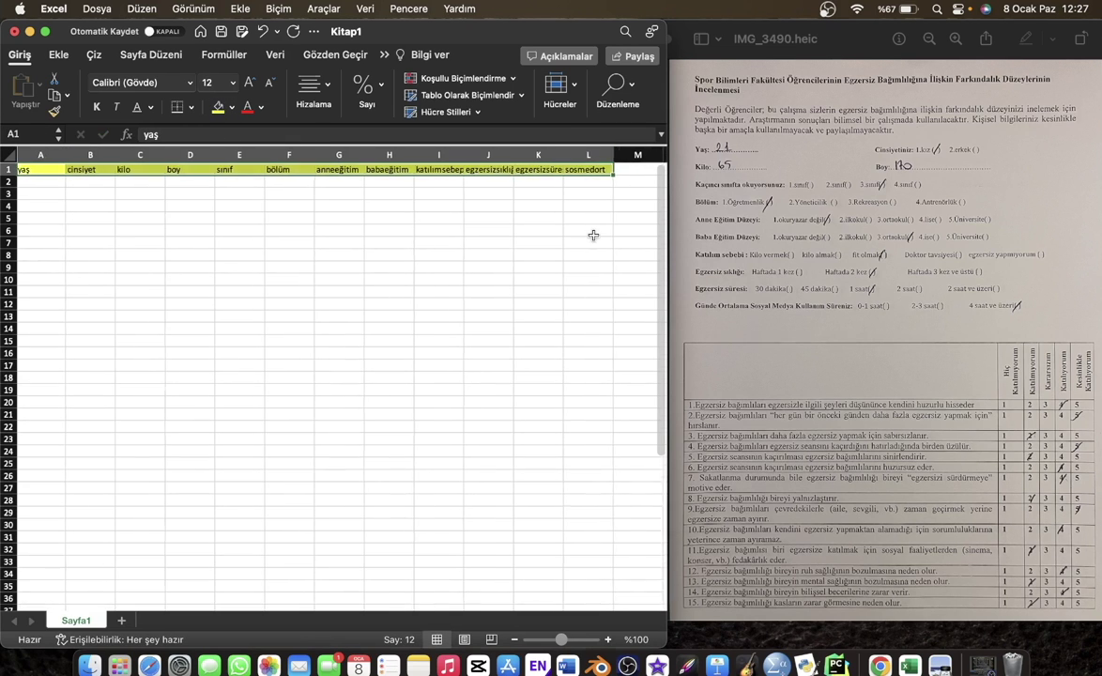
pyautogui.hscroll(10, 594, 235)
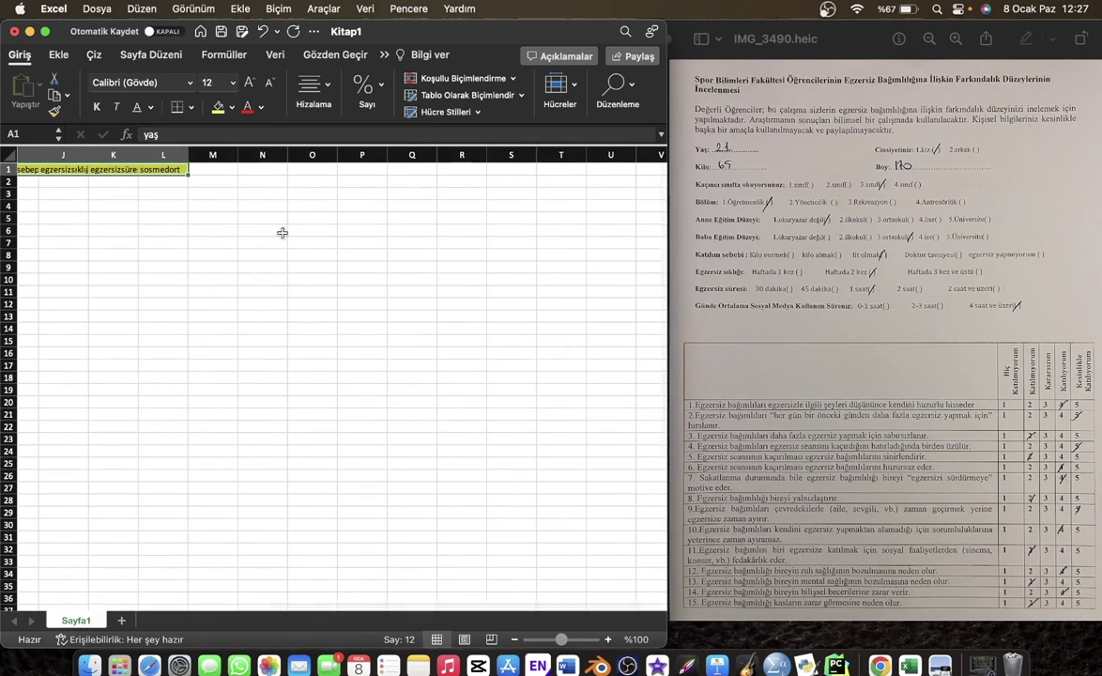
pyautogui.click(224, 170)
pyautogui.write('madde1')
pyautogui.press('Tab')
pyautogui.write('madde2')
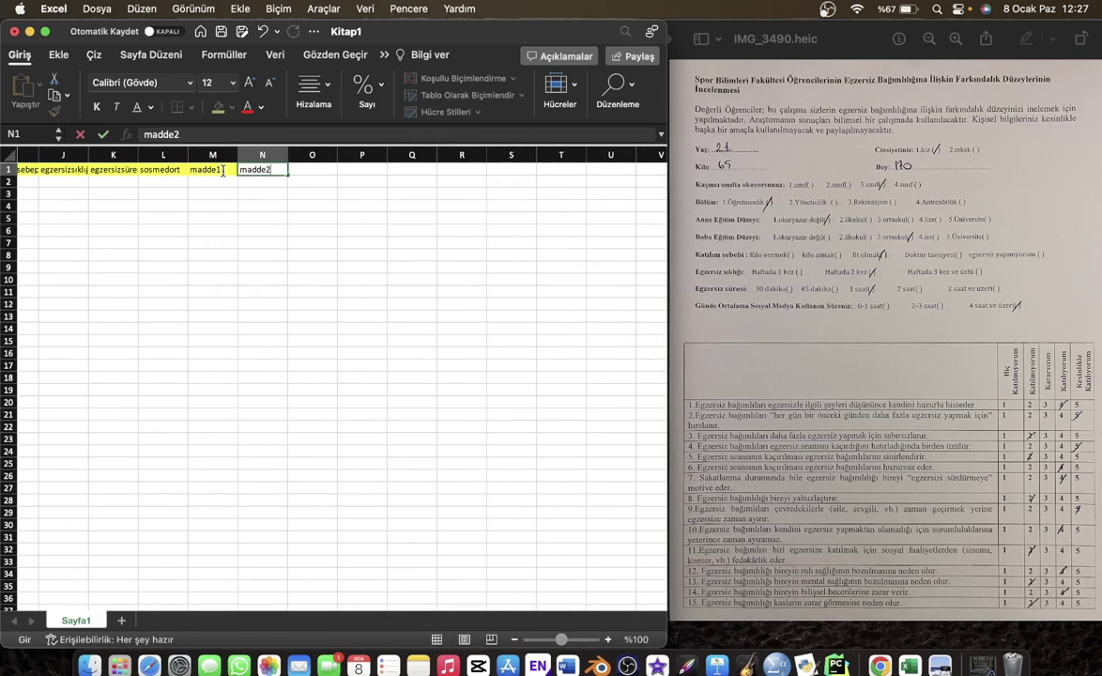
pyautogui.click(217, 172)
pyautogui.moveTo(214, 170); pyautogui.dragTo(604, 165)
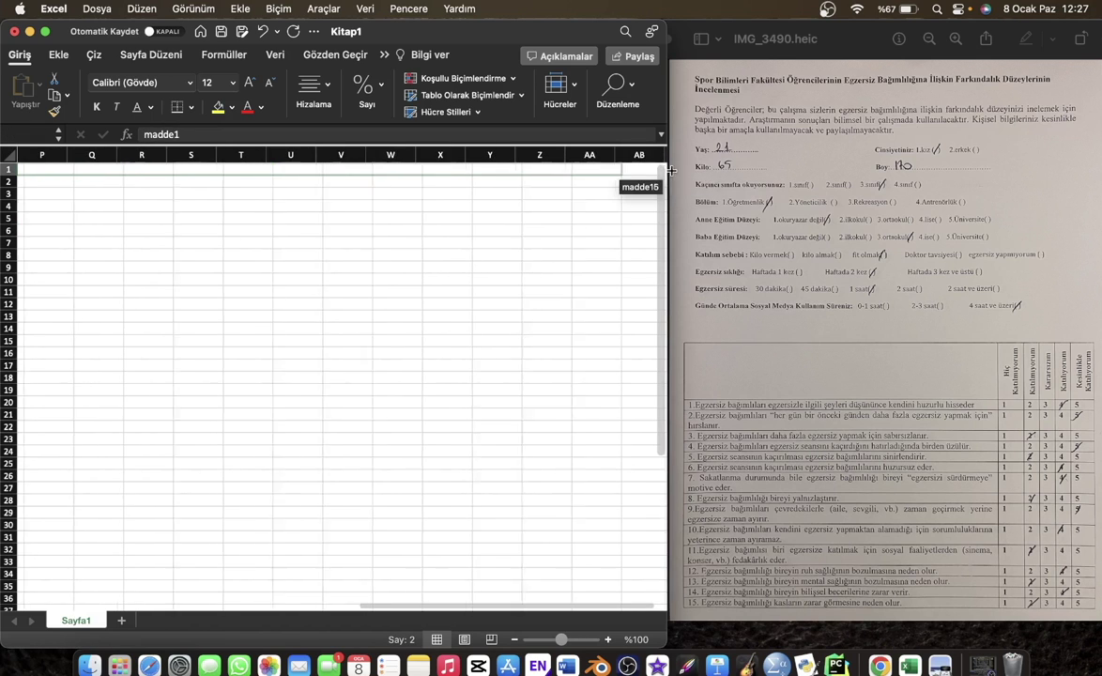
# - Shade the madde item headings light green
pyautogui.click(232, 107)
pyautogui.click(279, 286)
pyautogui.click(290, 302)
pyautogui.hscroll(10, 391, 312)
pyautogui.hscroll(-8, 392, 313)
pyautogui.hscroll(-10, 392, 313)
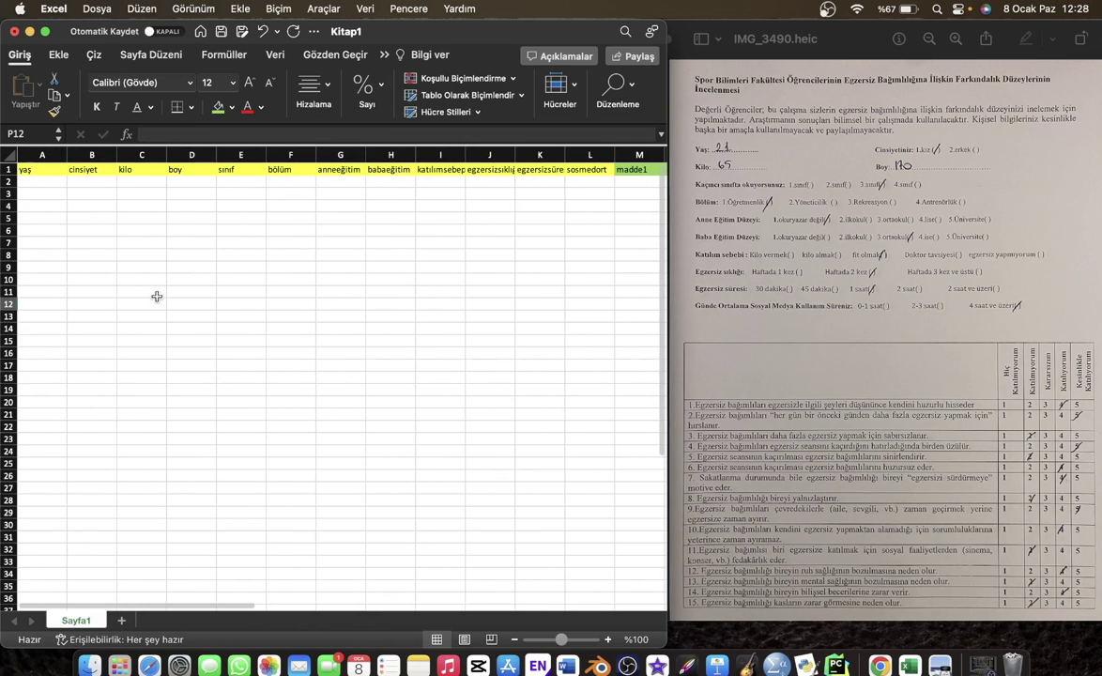
# - Rename sheet Sayfa1 to veriler
pyautogui.rightClick(76, 621)
pyautogui.click(126, 395)
pyautogui.write('veriler')
pyautogui.press('Return')
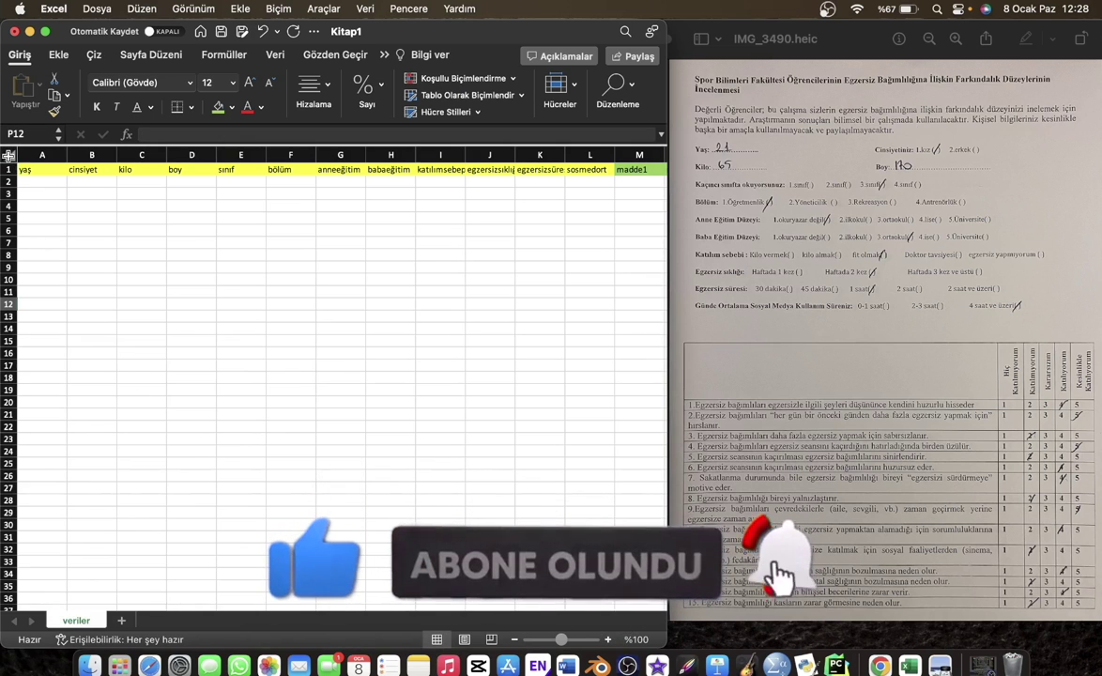
# - Copy the veriler sheet's header row into a new second sheet
pyautogui.click(8, 155)
pyautogui.press('super+c')
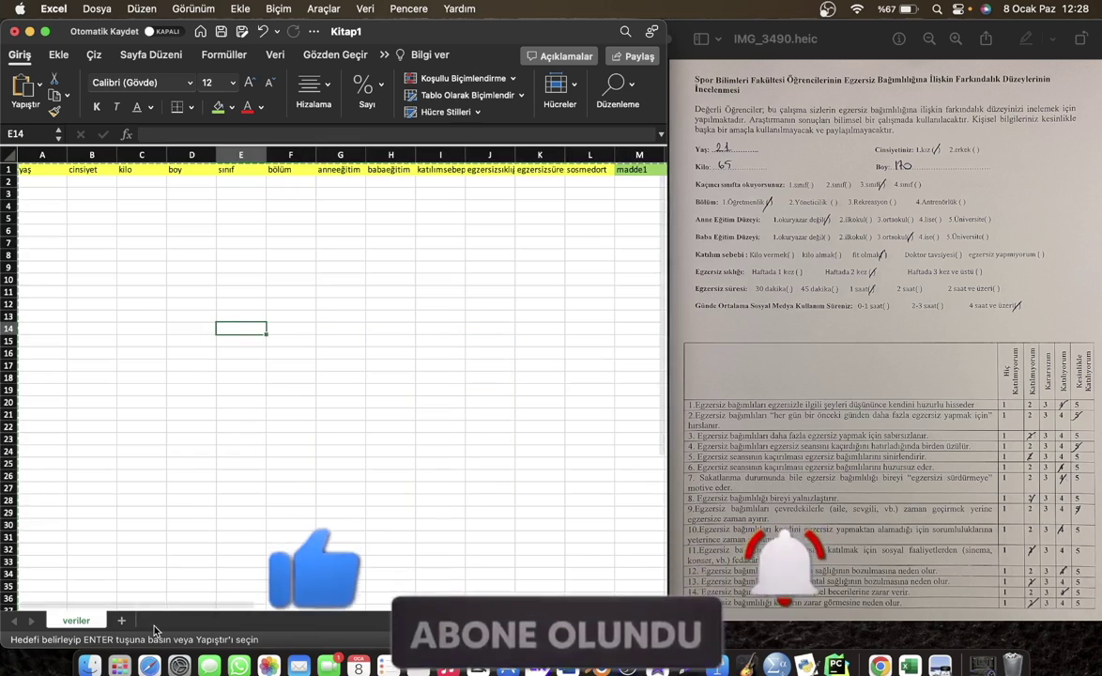
pyautogui.click(121, 620)
pyautogui.press('super+v')
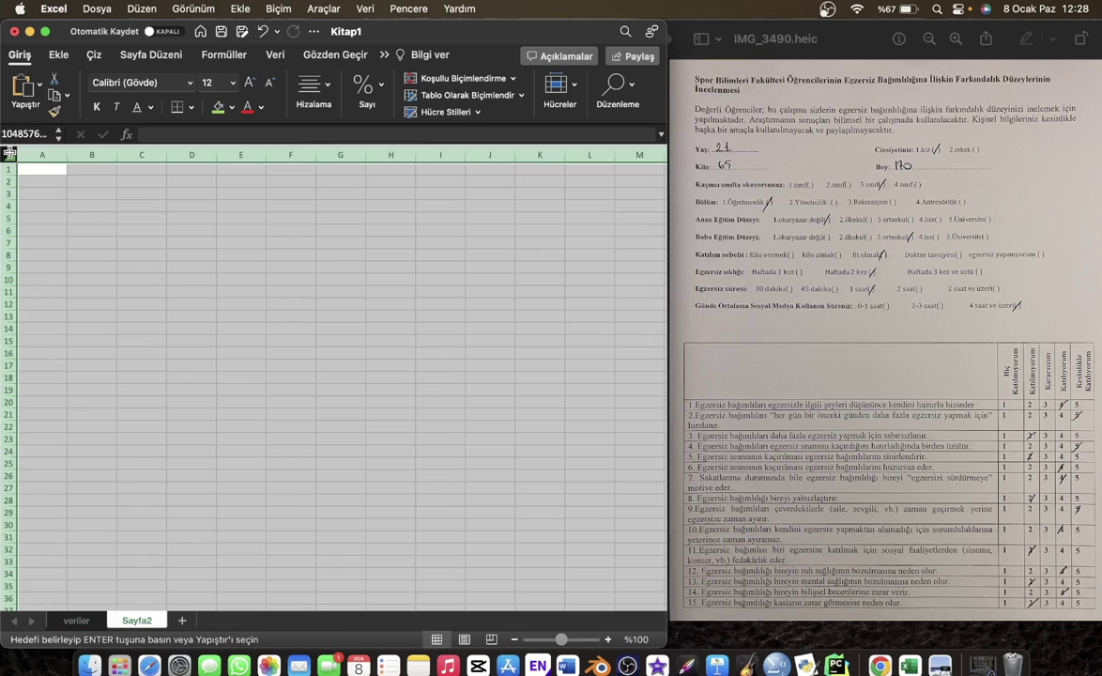
pyautogui.click(257, 304)
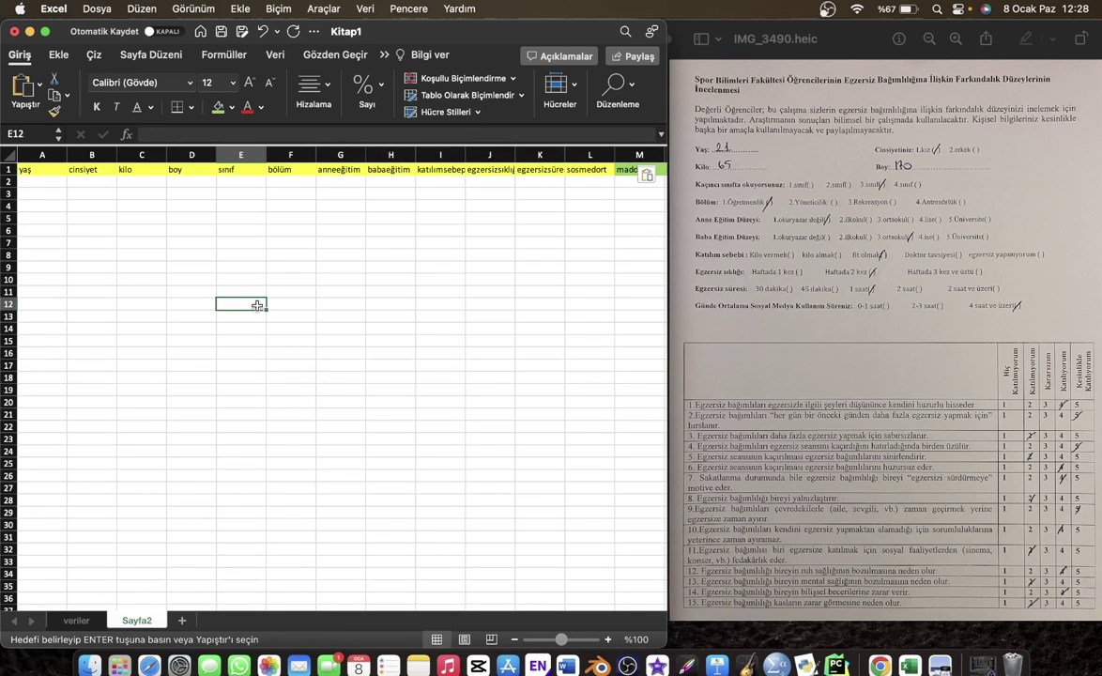
# - Rename the new sheet to kodlamalar and check both sheet tabs
pyautogui.rightClick(138, 622)
pyautogui.click(183, 364)
pyautogui.write('kodlamalar')
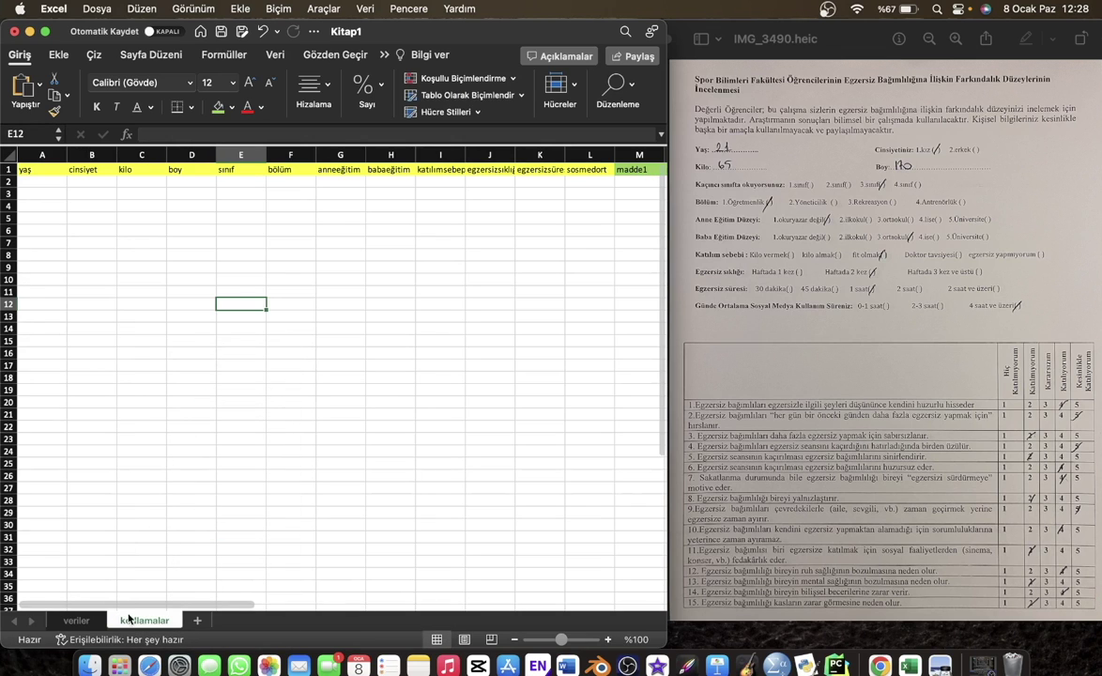
pyautogui.click(79, 621)
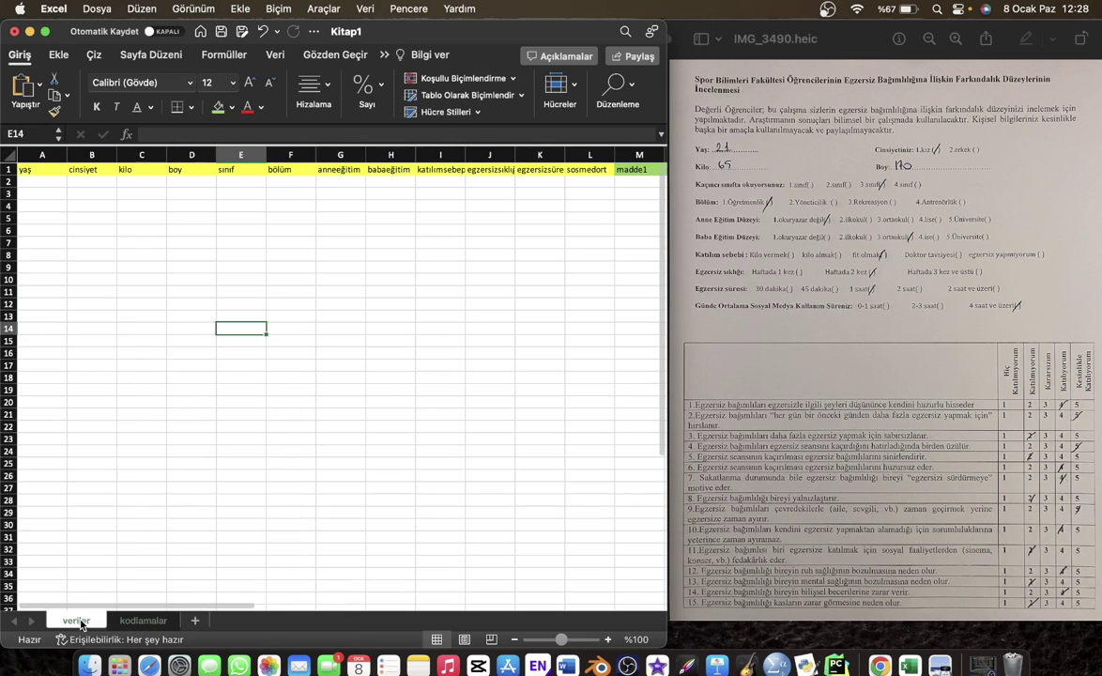
pyautogui.click(134, 623)
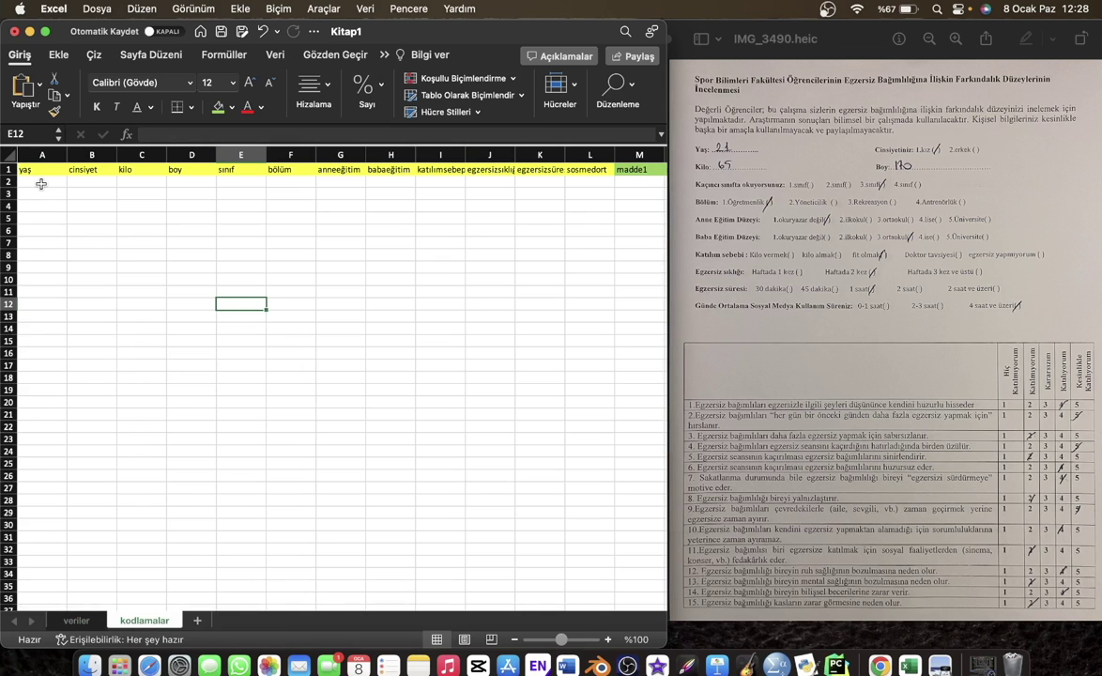
# - List gender codes 1=kadın, 2=erkek and class codes 1=1.sınıf to 4=4.sınıf
pyautogui.click(102, 187)
pyautogui.write('1=kadın')
pyautogui.press('Return')
pyautogui.write('2=erkek')
pyautogui.click(250, 182)
pyautogui.write('1=1.sınıf 2=2.sınıf 3=3.sınıf 4=4.sınıf')
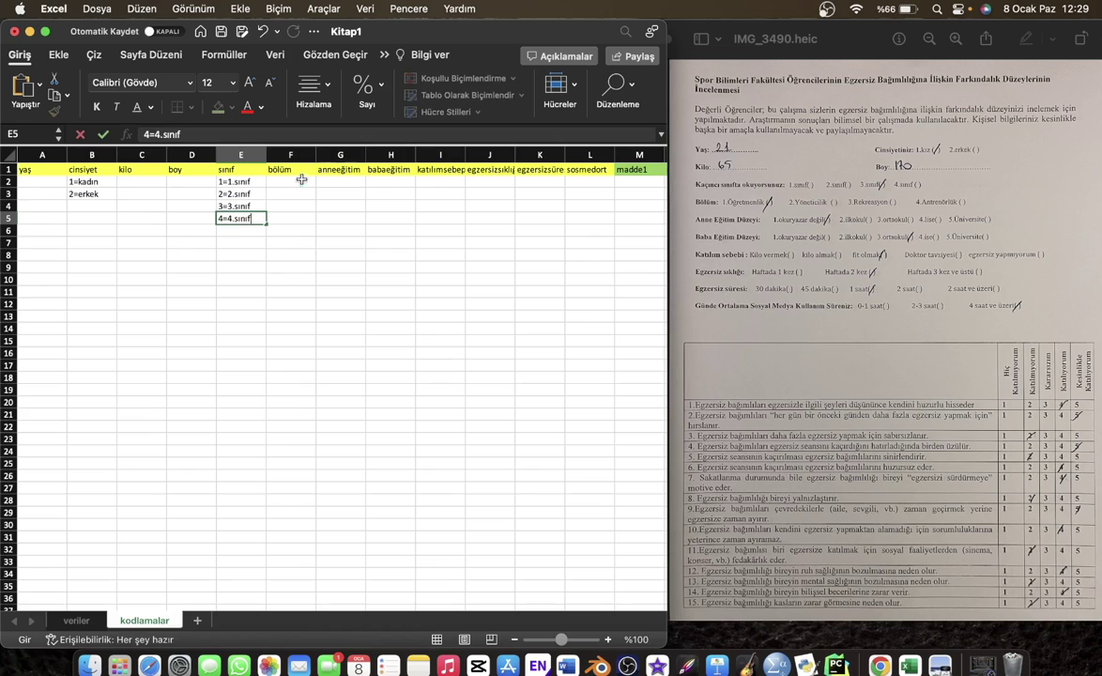
# - List department codes and education codes (okur yazar değil to üniversite) for both parents
pyautogui.click(290, 181)
pyautogui.write('1=öğretmenlik 2=yöneticilik 3=rekrea')
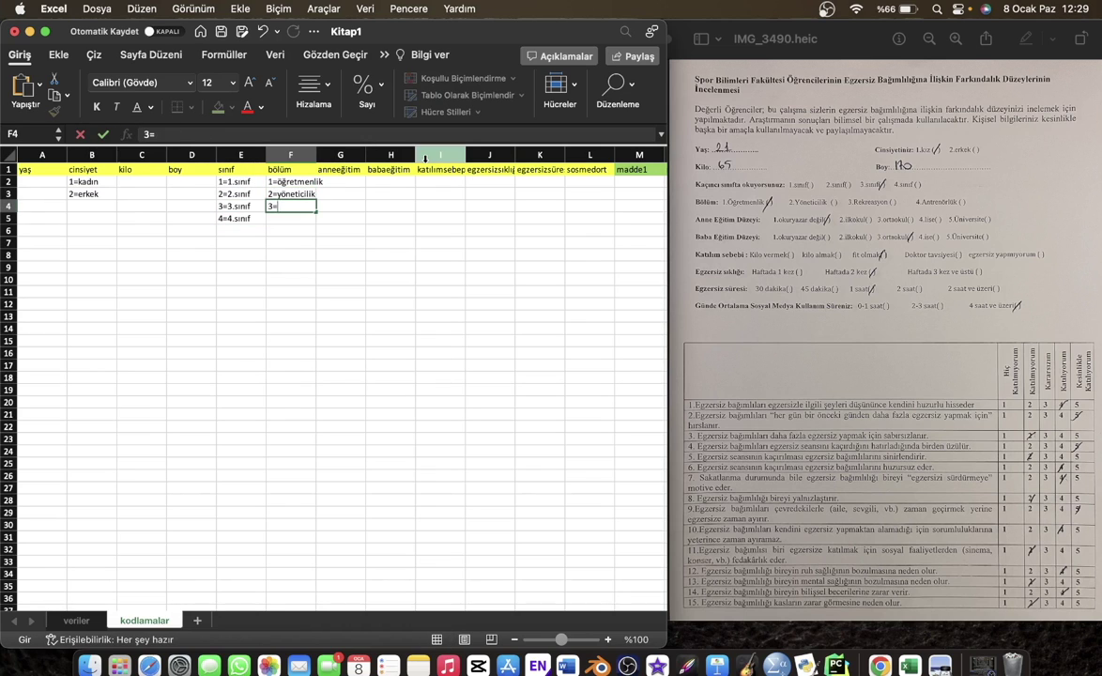
pyautogui.write('syon 4=antrenörlük')
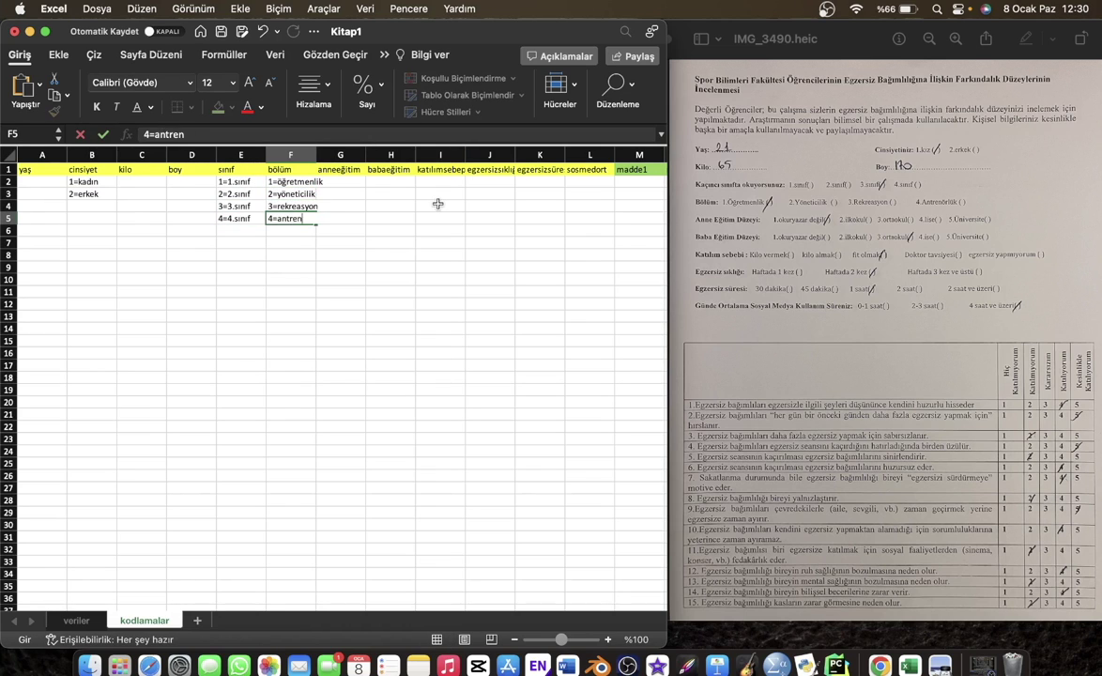
pyautogui.click(341, 179)
pyautogui.write('1=okur yazar değil 2=ilkokul 3=ortaokul 4=lise 5=üniversite')
pyautogui.moveTo(341, 181)
pyautogui.mouseDown()
pyautogui.moveTo(341, 230)
pyautogui.moveTo(390, 233)
pyautogui.mouseUp()
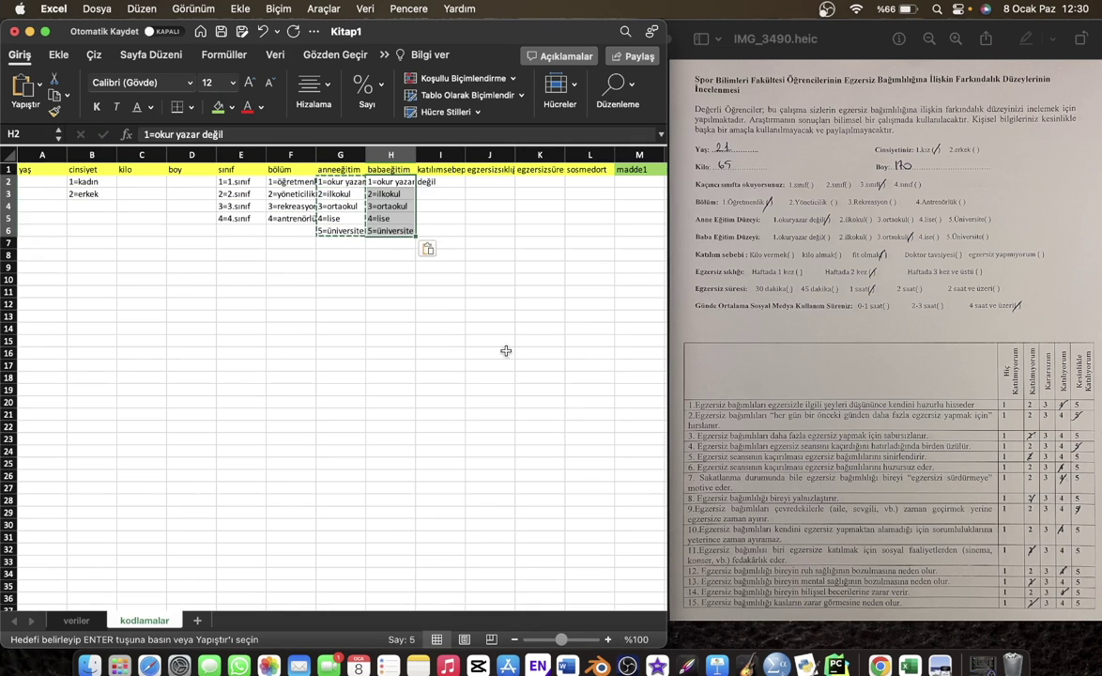
pyautogui.click(451, 185)
# - List exercise-reason codes (kilo verme to egzersiz yapmıyorum) and frequency codes haftada1, haftada2
pyautogui.write('1=kilo verme 2=kilo alma 3=fit olmak 4=doktor tavs')
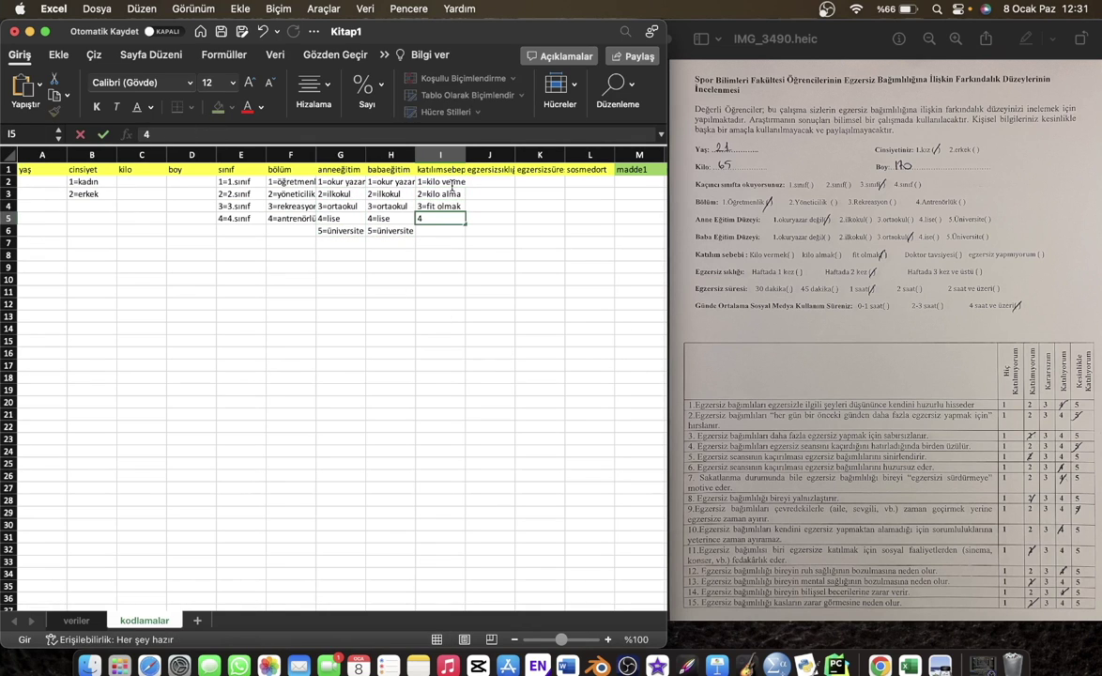
pyautogui.write('iyesi 5=egzersiz yapmıyorum')
pyautogui.moveTo(514, 155); pyautogui.dragTo(536, 154)
pyautogui.click(500, 181)
pyautogui.write('1=haftada1 2=haftada2 3=')
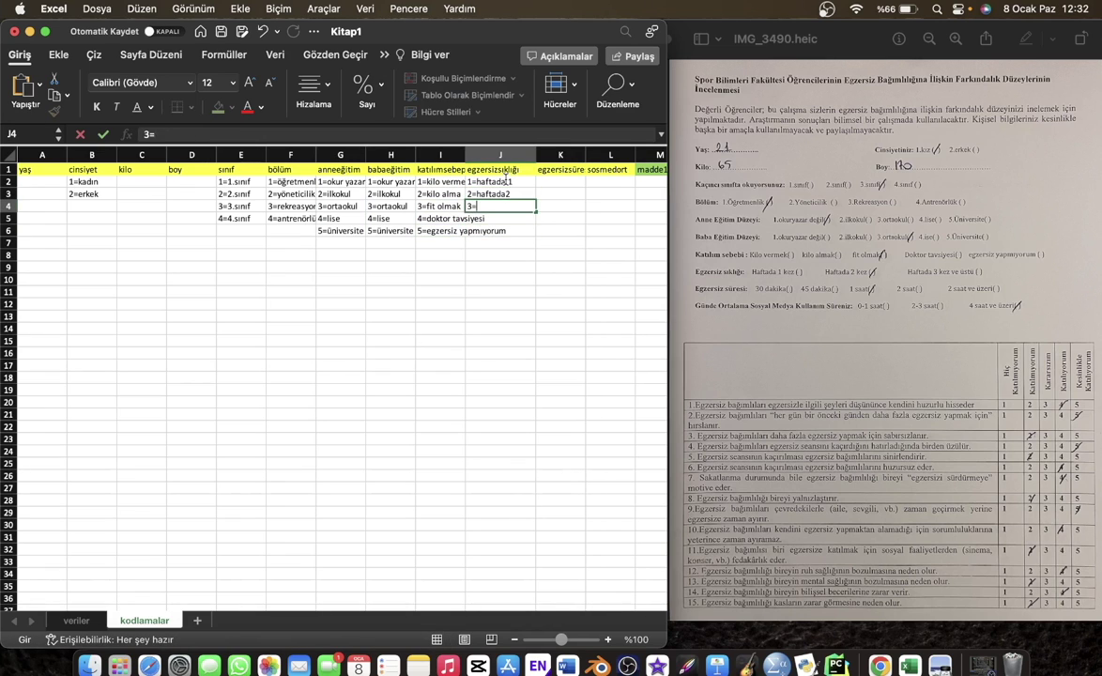
# - List exercise duration codes: 1=30 dk, 2=45 dk, 3=1 saat, 4=2 saat, 5
pyautogui.click(560, 181)
pyautogui.write('1=30 dk')
pyautogui.press('Return')
pyautogui.write('2=45 dk')
pyautogui.press('Return')
pyautogui.write('3=1')
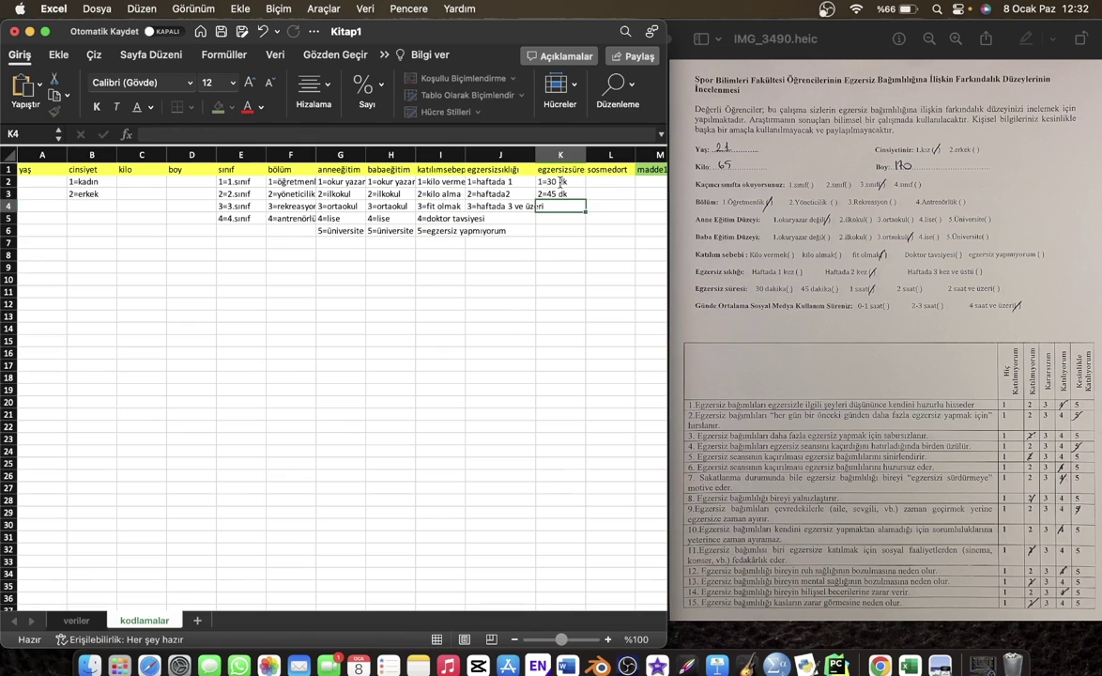
pyautogui.write(' saat')
pyautogui.press('Return')
pyautogui.write('4=2 saat')
pyautogui.press('Return')
pyautogui.write('5=')
# - List social media time codes starting 1=0-1 saat, 2=2-3 saat, 3
pyautogui.click(611, 181)
pyautogui.write('1=0-1 saat')
pyautogui.press('Return')
pyautogui.write('2')
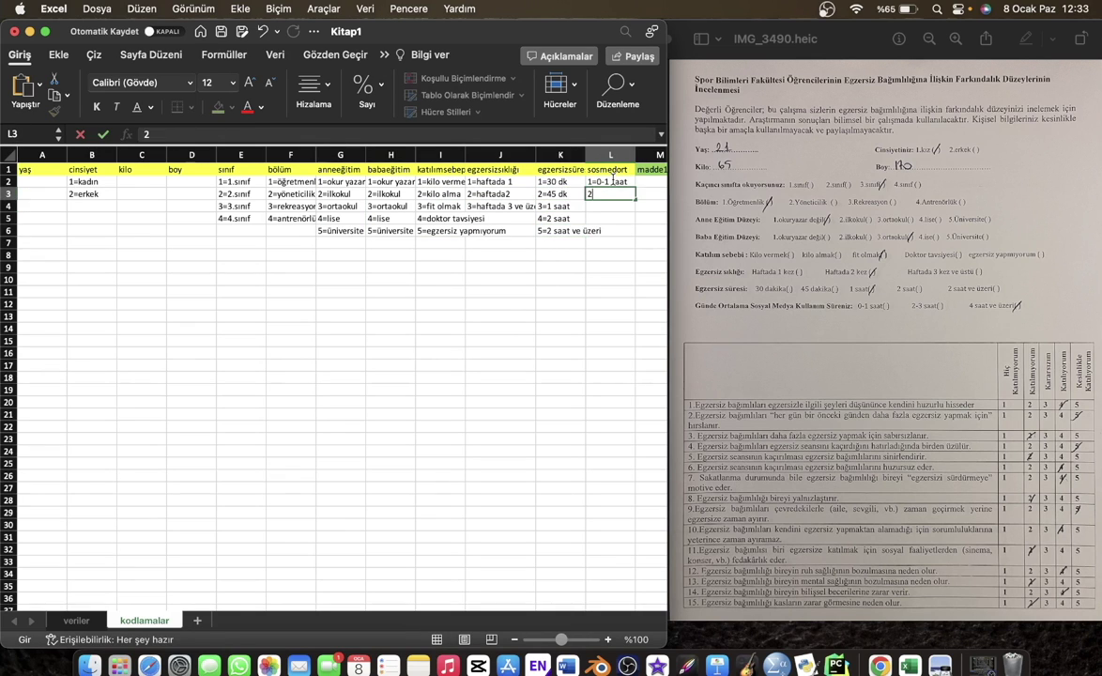
pyautogui.press('Return')
pyautogui.write('3=4 saat ve üzeri')
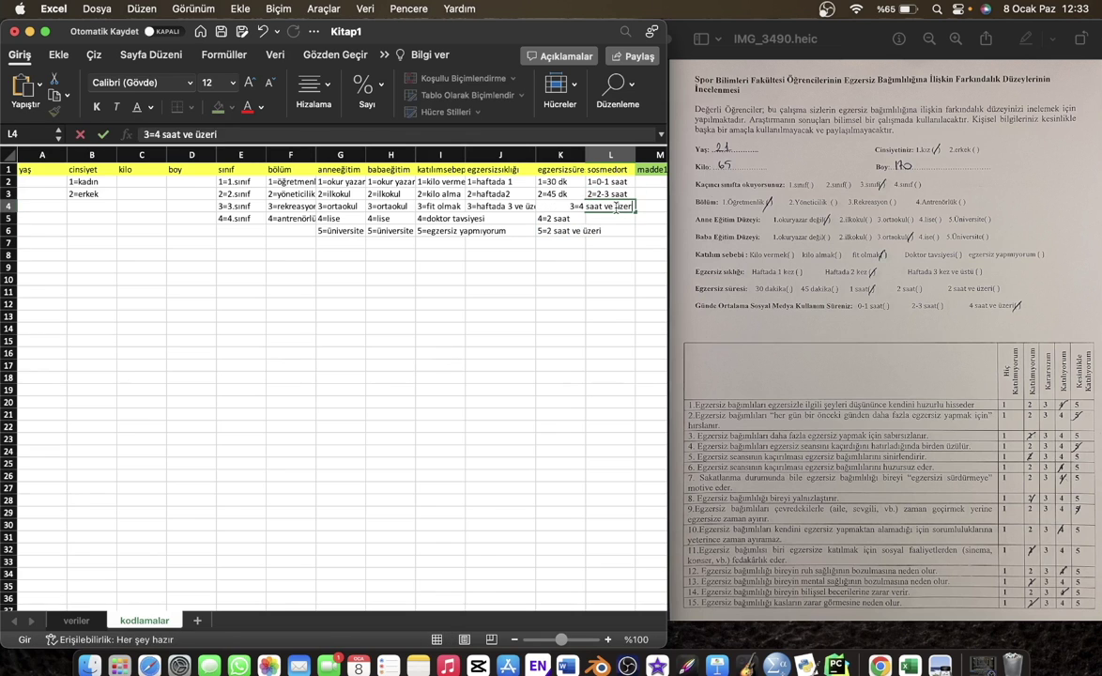
pyautogui.click(610, 302)
# - Enter madde1 agreement codes: hiç katılmıyorum, katılmıyorum, kararsızım, katılıyorum, kesinlikle katılıyorum
pyautogui.hscroll(5, 470, 301)
pyautogui.click(431, 182)
pyautogui.write('1=')
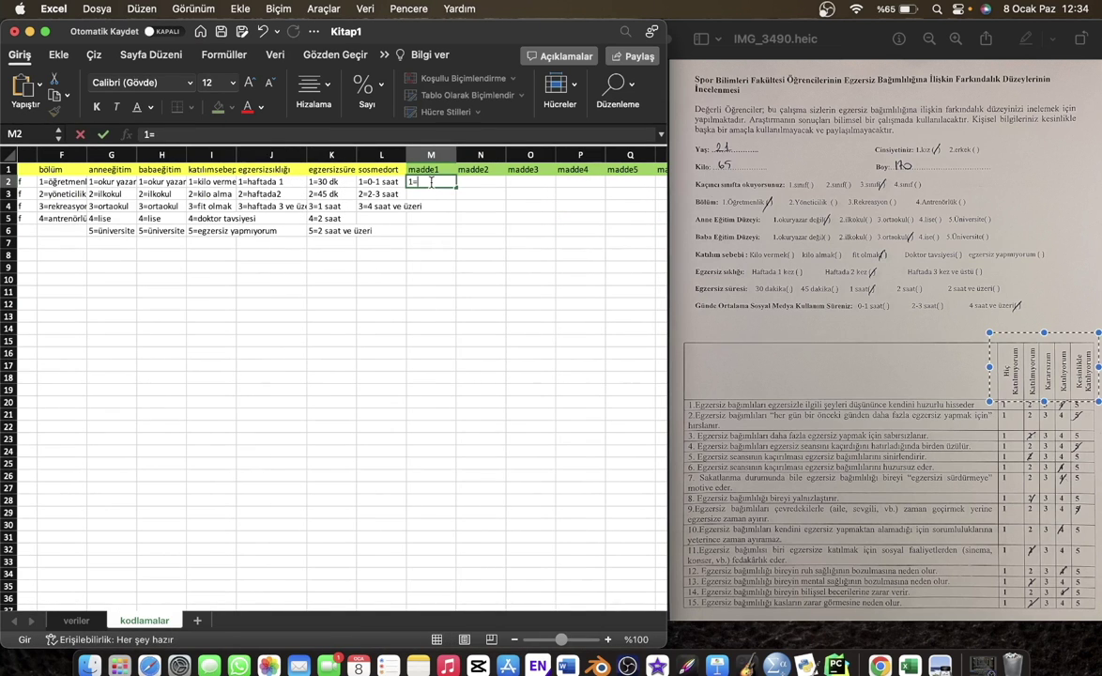
pyautogui.write('rum')
pyautogui.press('Return')
pyautogui.write('2=katılmıyorum')
pyautogui.press('Return')
pyautogui.write('3=kararsızım')
pyautogui.press('Return')
pyautogui.write('4=katılıyorum 5')
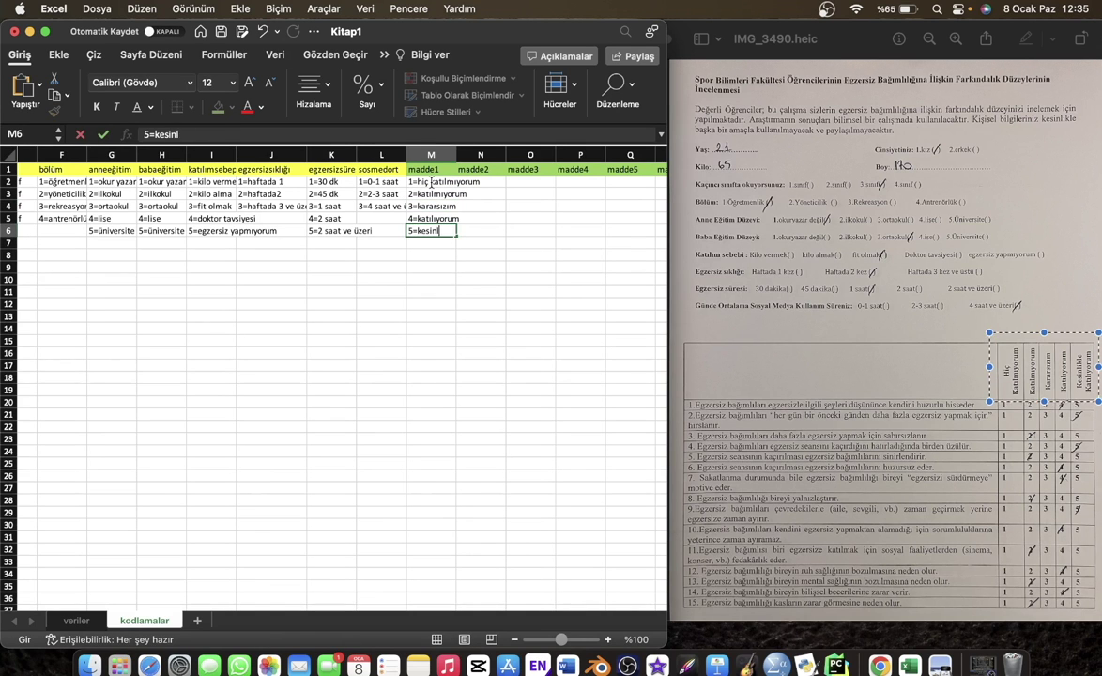
# - Copy the madde1 header and its code list, then return to the veriler sheet
pyautogui.moveTo(431, 170); pyautogui.dragTo(431, 230)
pyautogui.press('cmd+c')
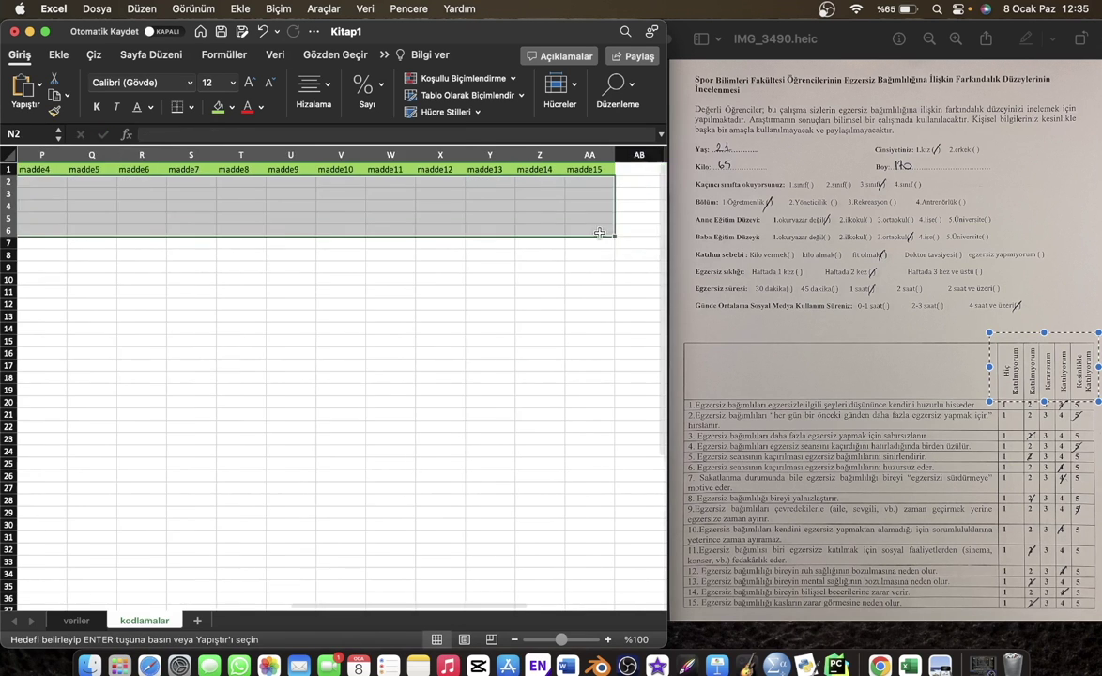
pyautogui.hscroll(-10, 267, 308)
pyautogui.click(76, 621)
pyautogui.click(145, 620)
pyautogui.click(76, 621)
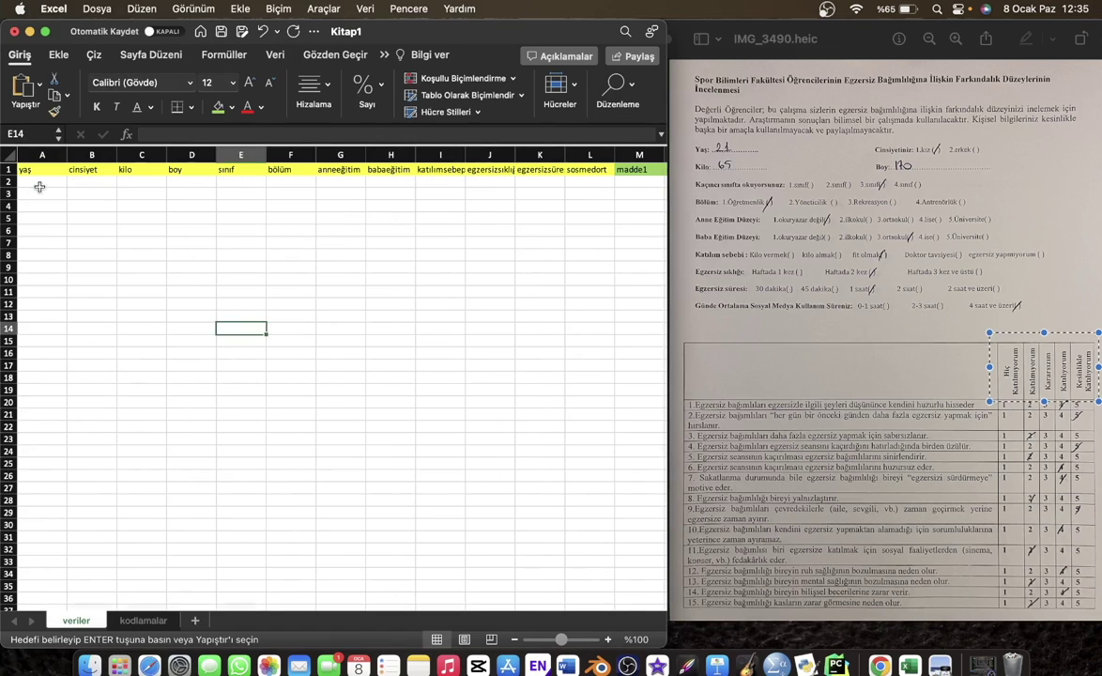
# - Enter respondent 1's demographics in row 2: 21, 1, 65, 170, 3, 1, 1, 3
pyautogui.click(38, 181)
pyautogui.write('21')
pyautogui.press('Tab')
pyautogui.write('1')
pyautogui.press('Tab')
pyautogui.write('65\t170\t3')
pyautogui.press('Tab')
pyautogui.press('Tab')
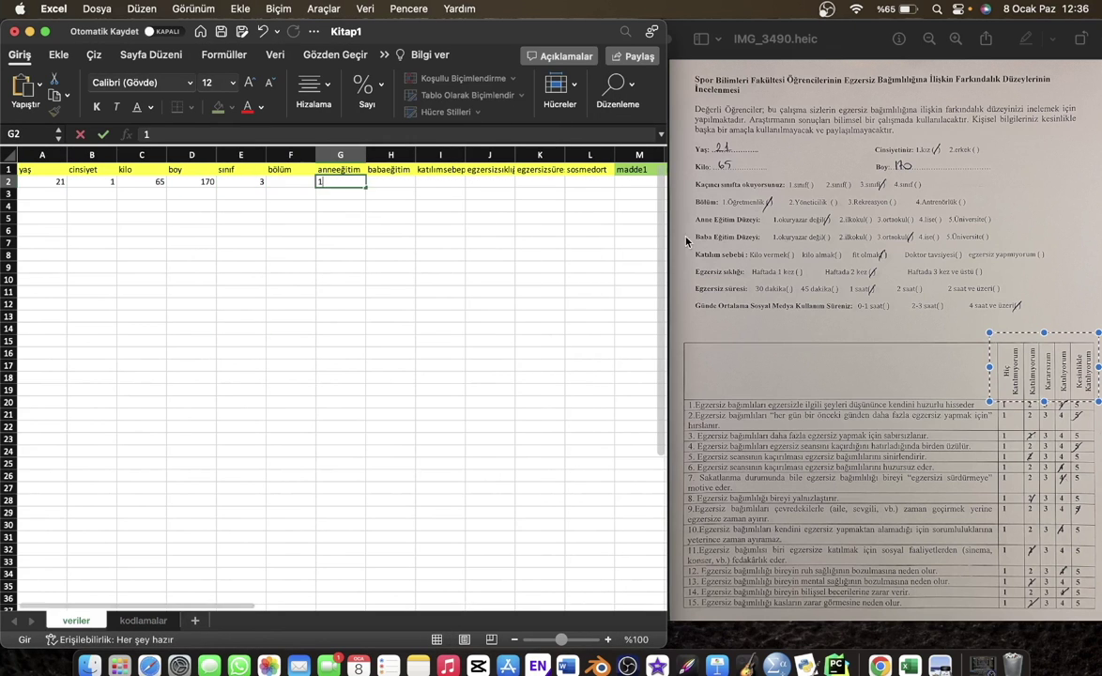
pyautogui.hotkey('shift', 'Tab')
pyautogui.write('1\t')
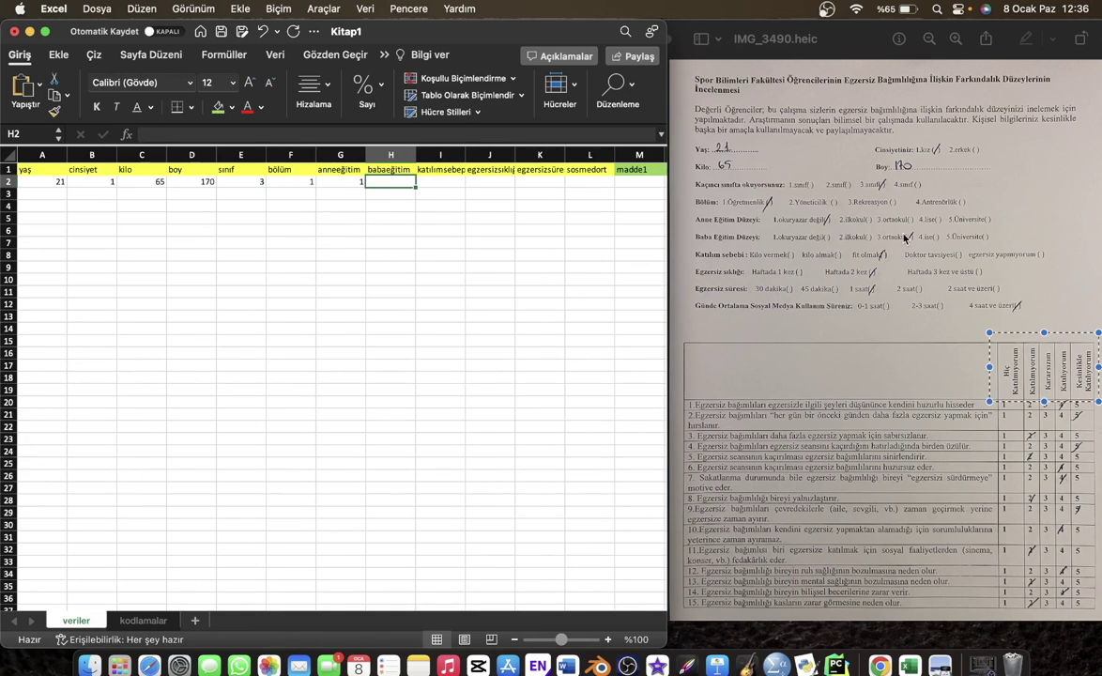
pyautogui.write('1\t3')
pyautogui.press('Tab')
# - After checking kodlamalar, continue respondent 1's row with codes 3, 2, 3 and 3
pyautogui.click(143, 620)
pyautogui.click(76, 621)
pyautogui.write('3')
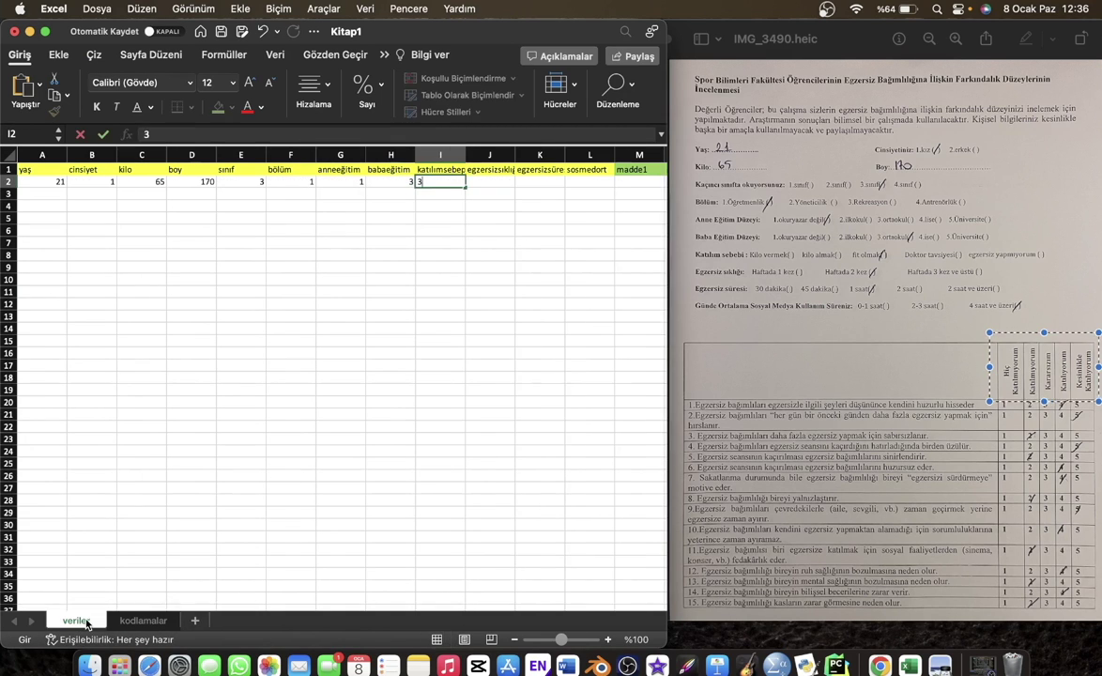
pyautogui.write('\t2\t3')
pyautogui.hotkey('ctrl', 'pagedown')
pyautogui.hotkey('ctrl', 'pageup')
pyautogui.write('3')
# - Enter respondent 1's madde answers: 4,5,2,5,2,4,4,2,5,4,2,4,2,4,2
pyautogui.click(795, 404)
pyautogui.hscroll(5, 164, 182)
pyautogui.click(164, 182)
pyautogui.write('4\t')
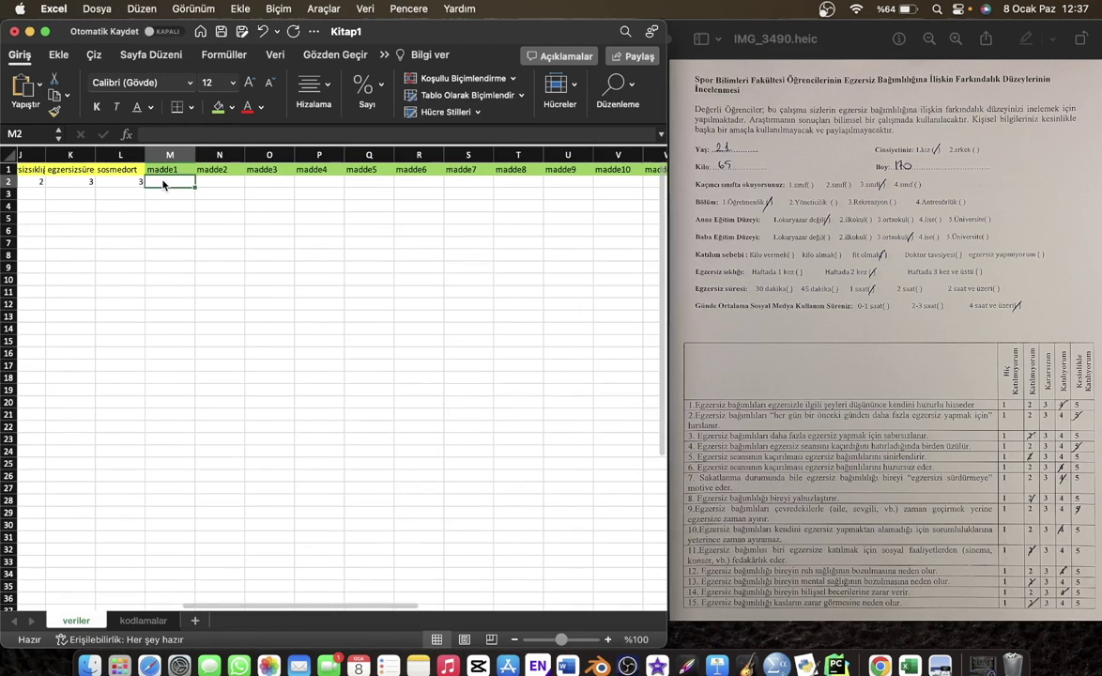
pyautogui.write('5\t2\t5\t2\t4\t4\t2\t')
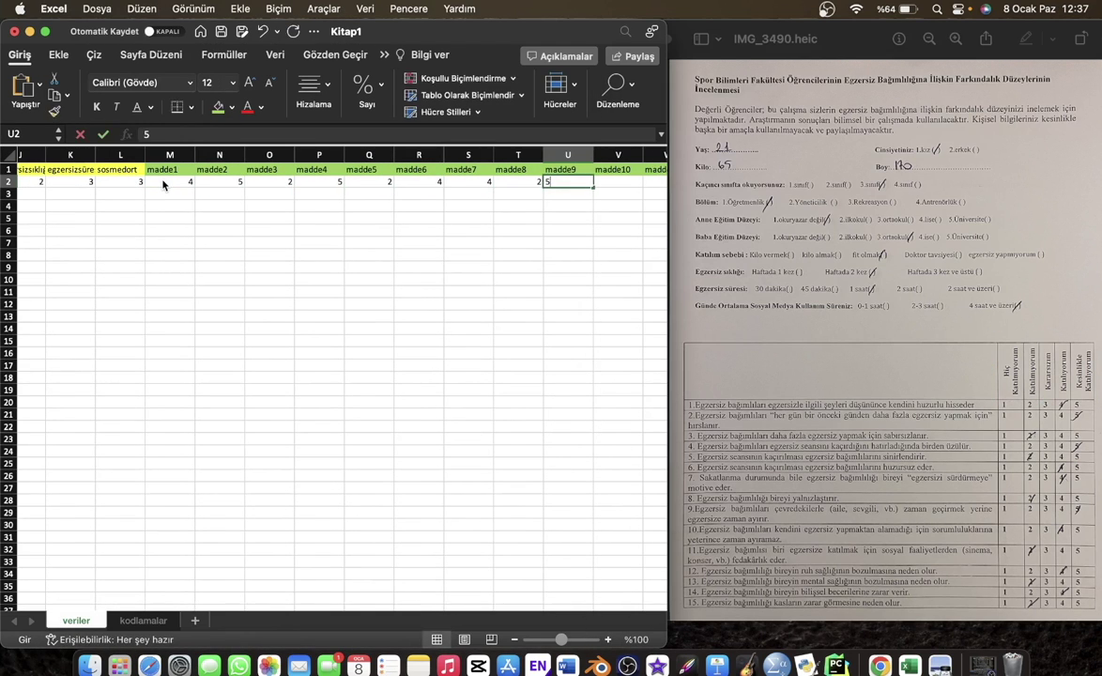
pyautogui.write('5\t4\t2\t4')
pyautogui.hscroll(-10, 114, 315)
pyautogui.hscroll(5, 114, 314)
pyautogui.write('2\t4\t2')
pyautogui.hscroll(-10, 291, 364)
# - Open the second form IMG_3489.heic and enter its coded answers in row 3
pyautogui.click(683, 39)
pyautogui.doubleClick(1009, 75)
pyautogui.click(244, 251)
pyautogui.click(29, 196)
pyautogui.write('21\t2\t75\t180\t3\t2\t1\t1\t3\t2\t3\t1\t5\t5\t5\t3\t5\t4\t4\t3\t4\t3\t3\t4\t2\t3')
# - Commit the last coded answers on veriler and review the filled rows down to row 353
pyautogui.press('Tab')
pyautogui.press('Tab')
pyautogui.hscroll(-15, 103, 211)
pyautogui.hscroll(5, 147, 229)
pyautogui.hscroll(5, 320, 255)
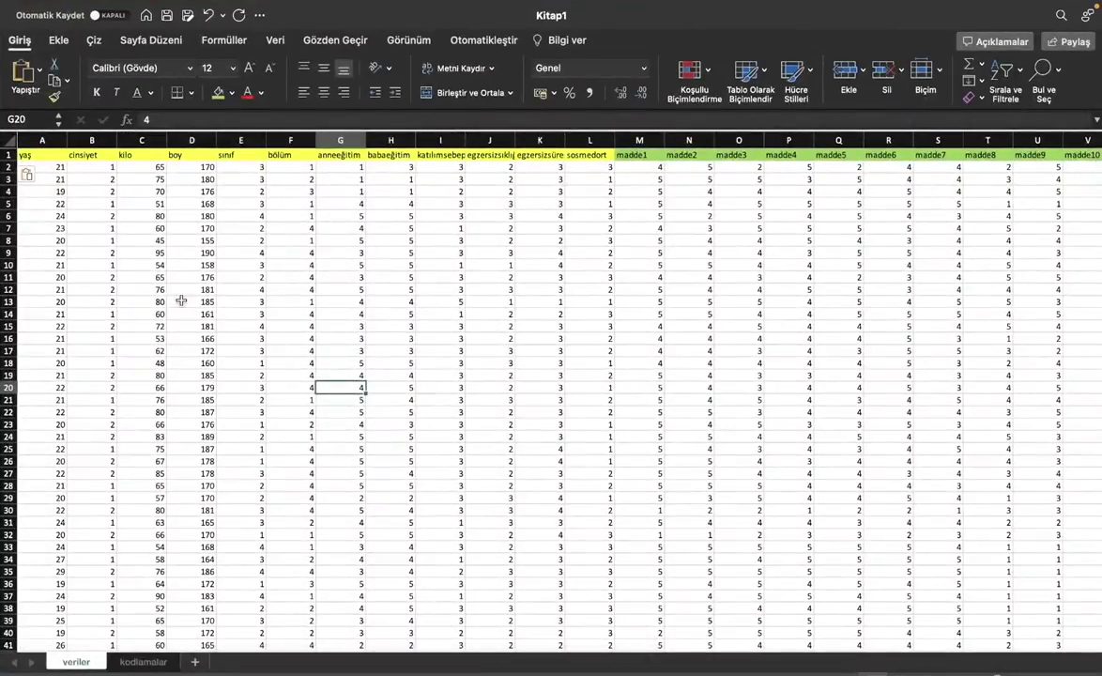
pyautogui.click(188, 311)
pyautogui.scroll(-20, 190, 313)
pyautogui.scroll(20, 270, 328)
pyautogui.scroll(10, 270, 327)
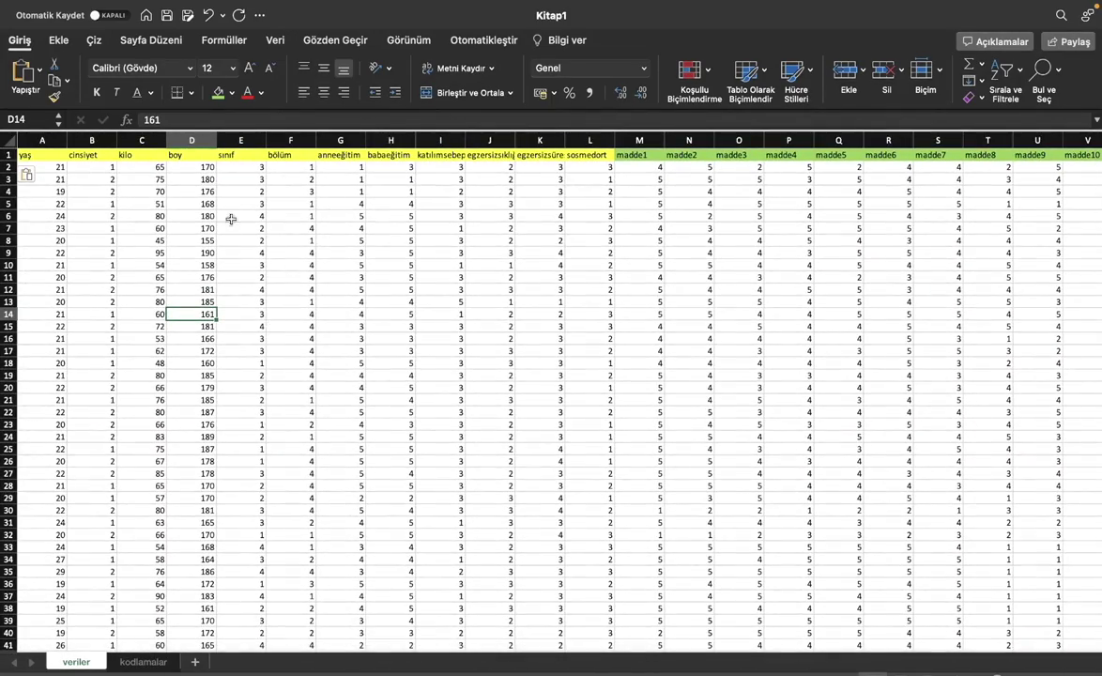
# - Exit full screen and bring the SPSS Statistics Data Editor to the front
pyautogui.press('ctrl+super+f')
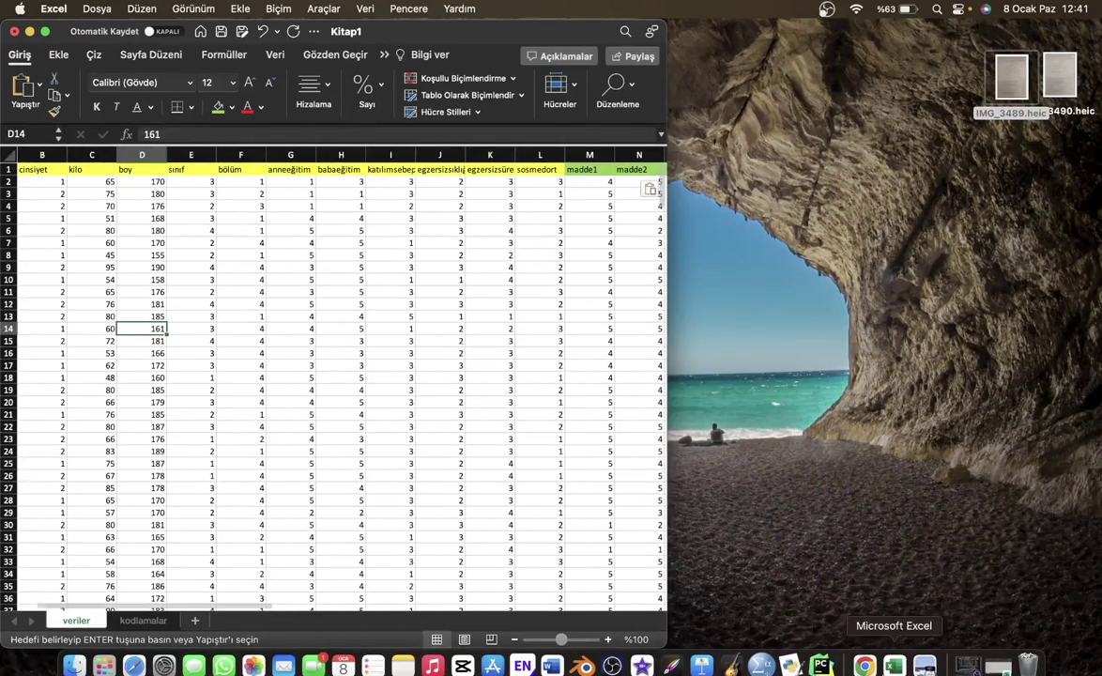
pyautogui.hscroll(3, 541, 559)
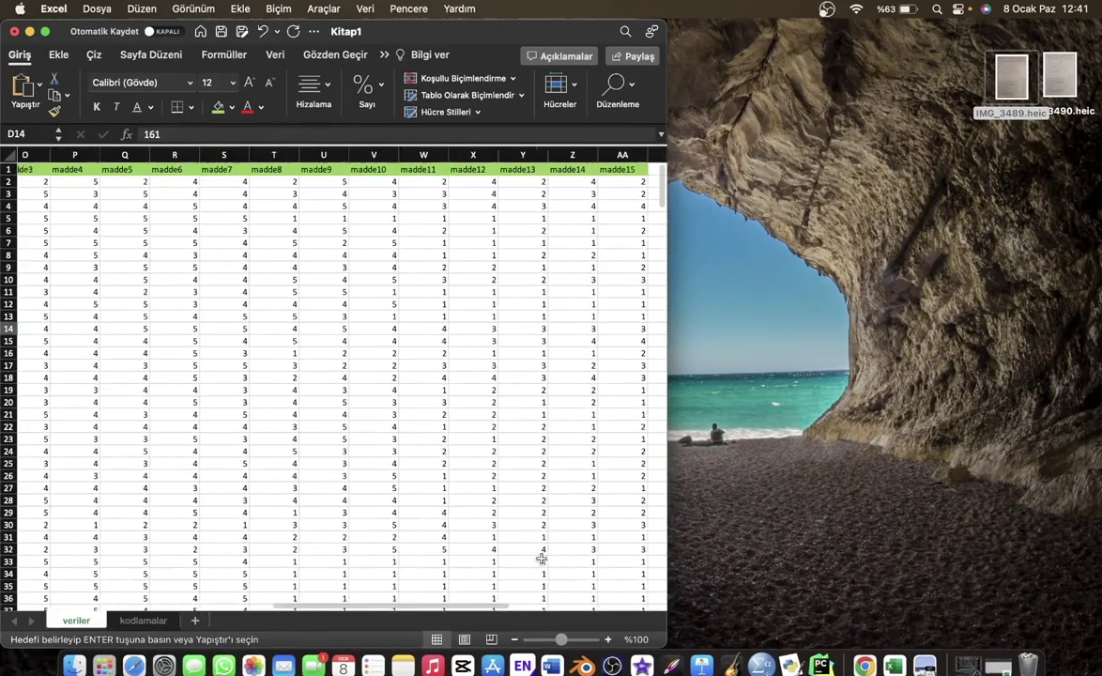
pyautogui.click(925, 666)
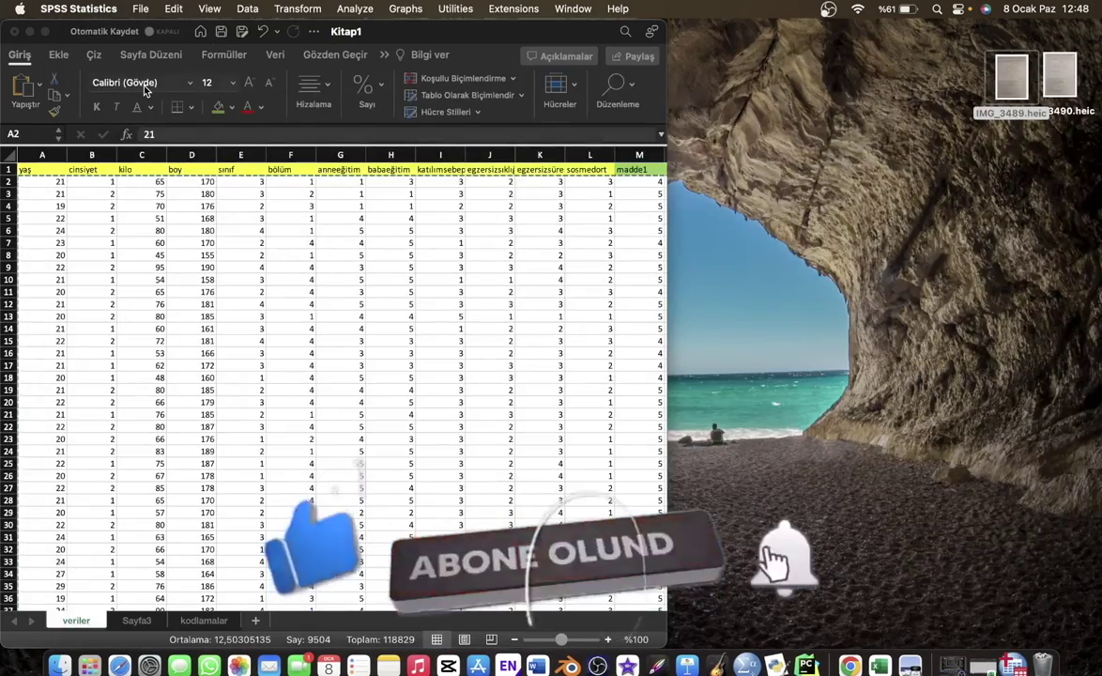
# - Minimize the Kitap1 Excel workbook to the Dock
pyautogui.click(30, 32)
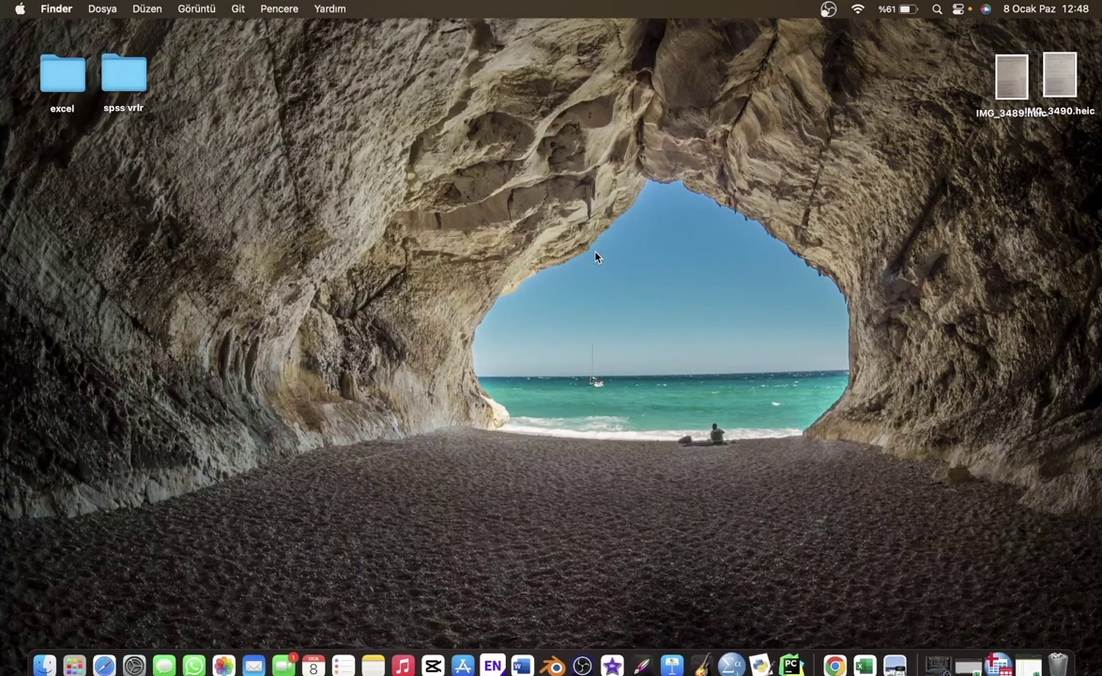